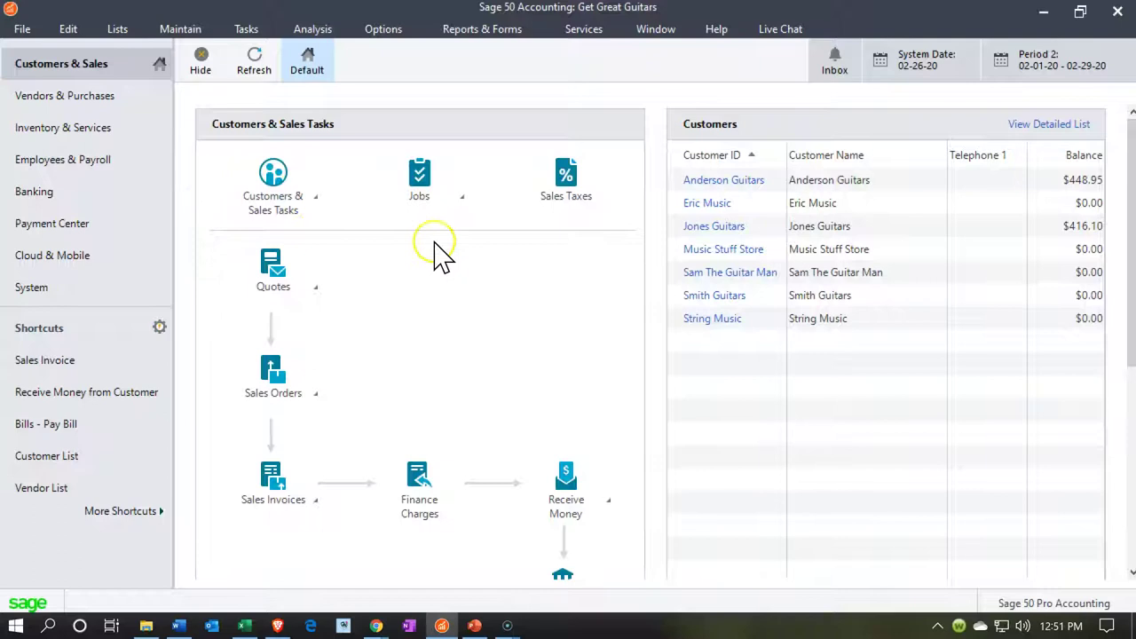
Step: Review the existing jobs and their assigned customers in the job list, and close the list
left_click(458, 199)
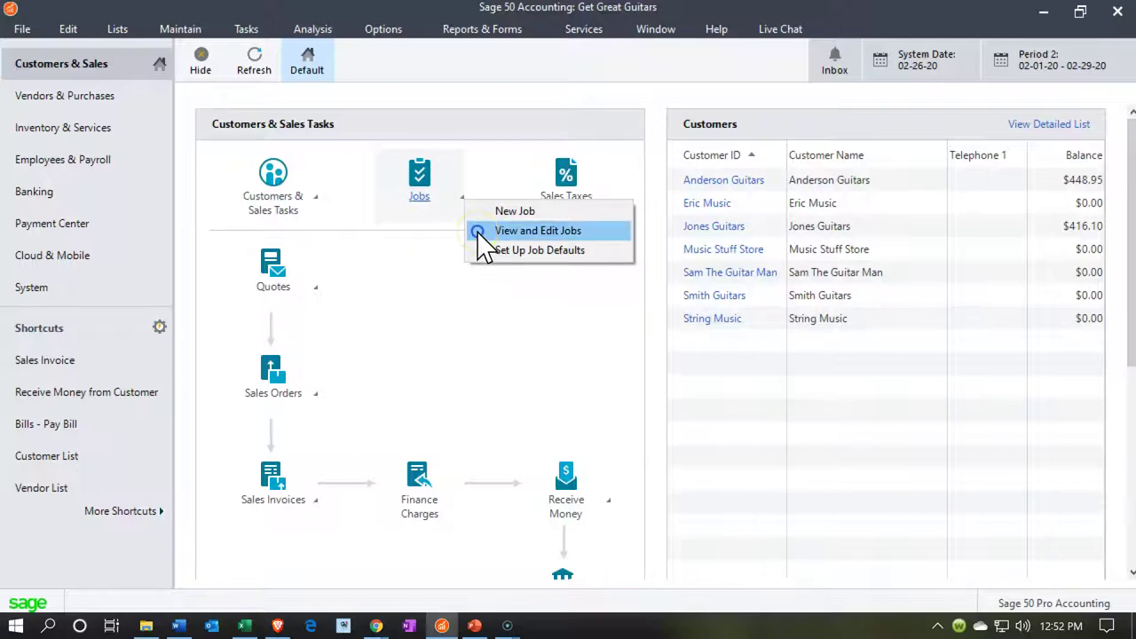
left_click(478, 235)
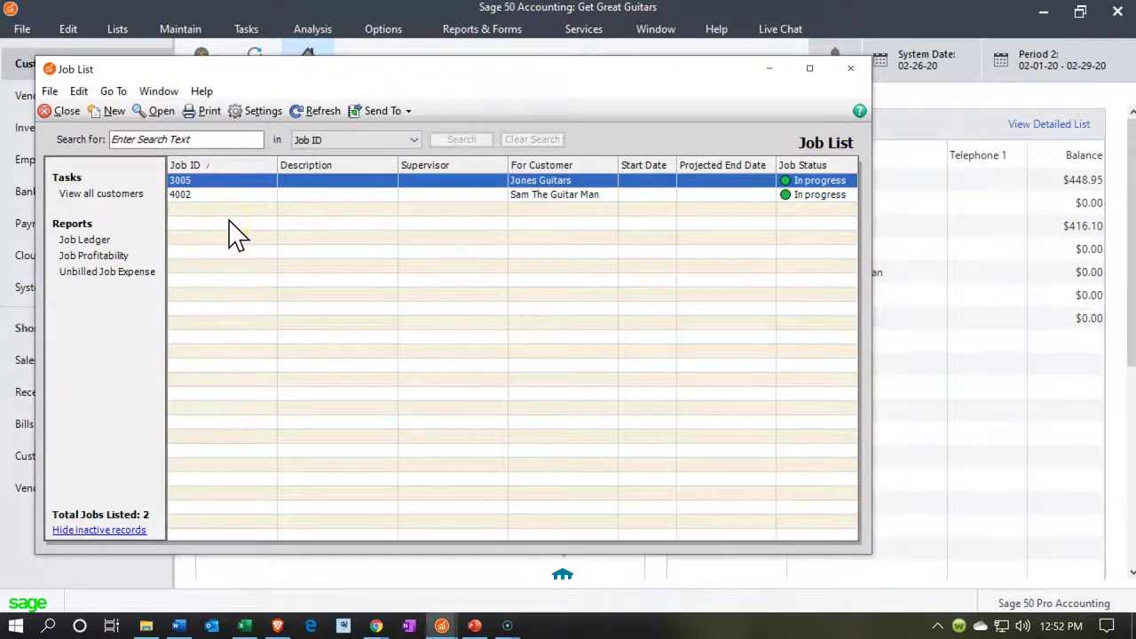
left_click(850, 69)
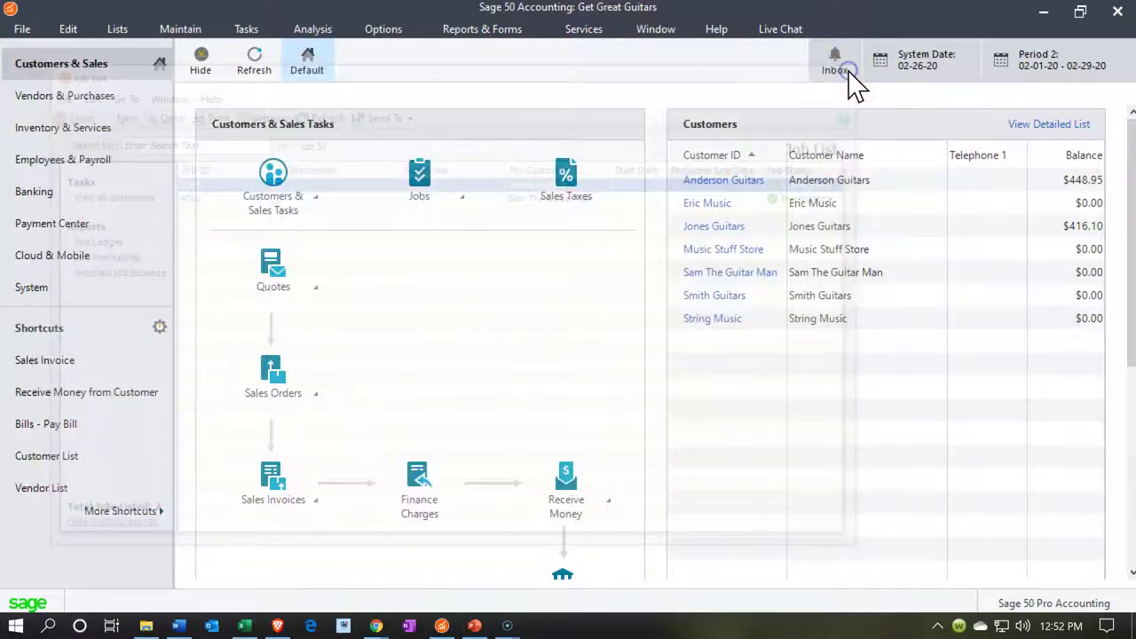
left_click(472, 266)
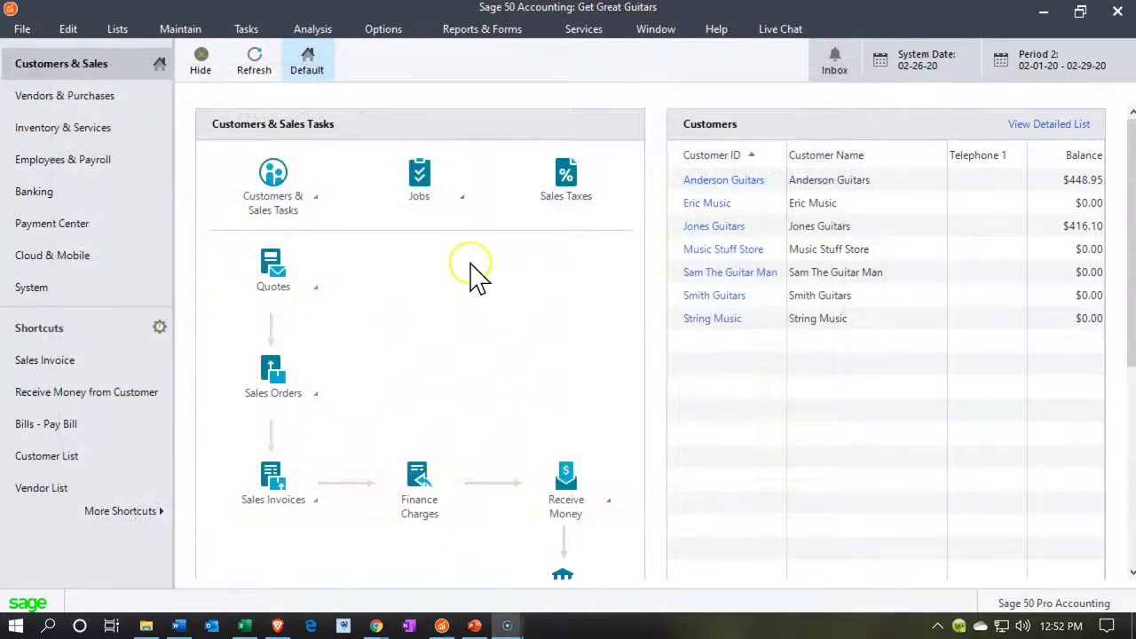
left_click(463, 200)
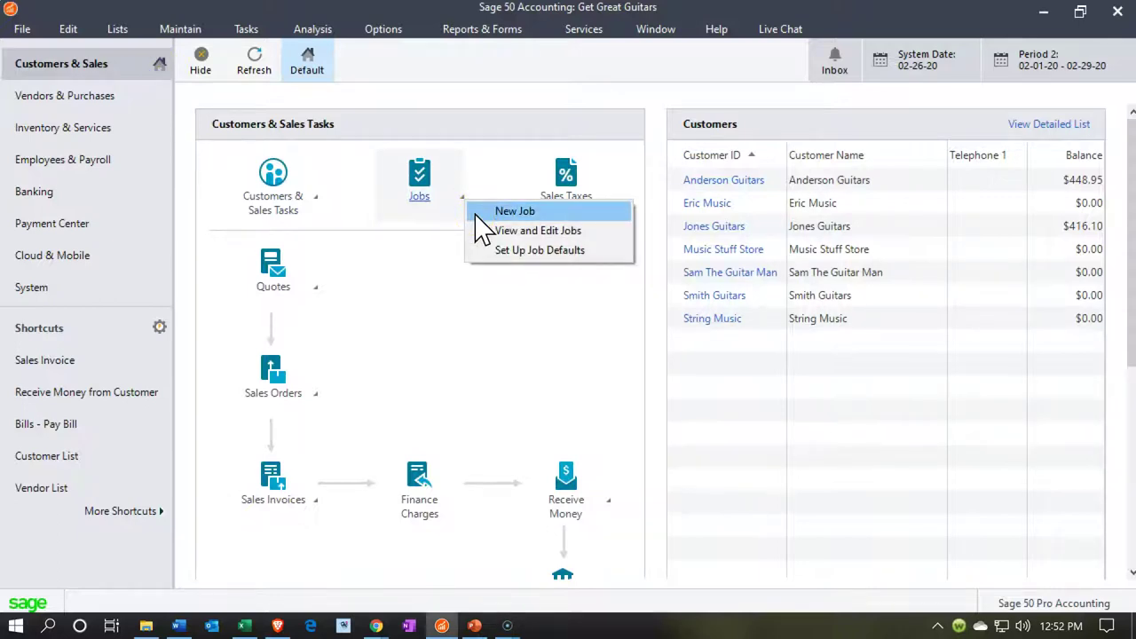
left_click(421, 280)
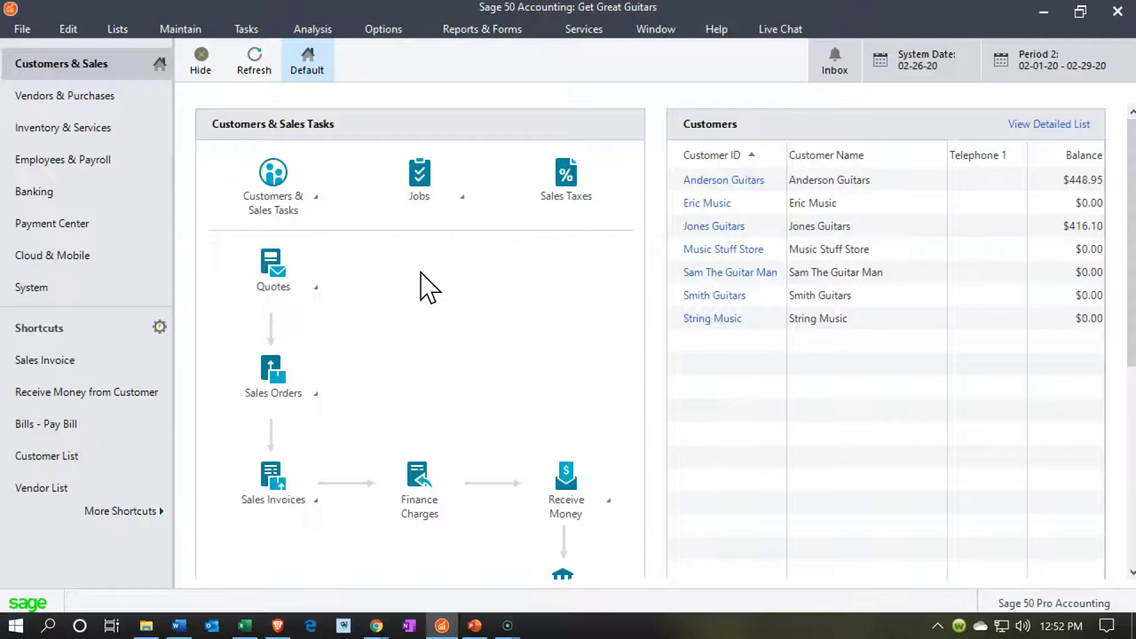
Step: Open a blank receipt for receiving money from a customer and maximize its window
scroll(424, 286, "down", 1)
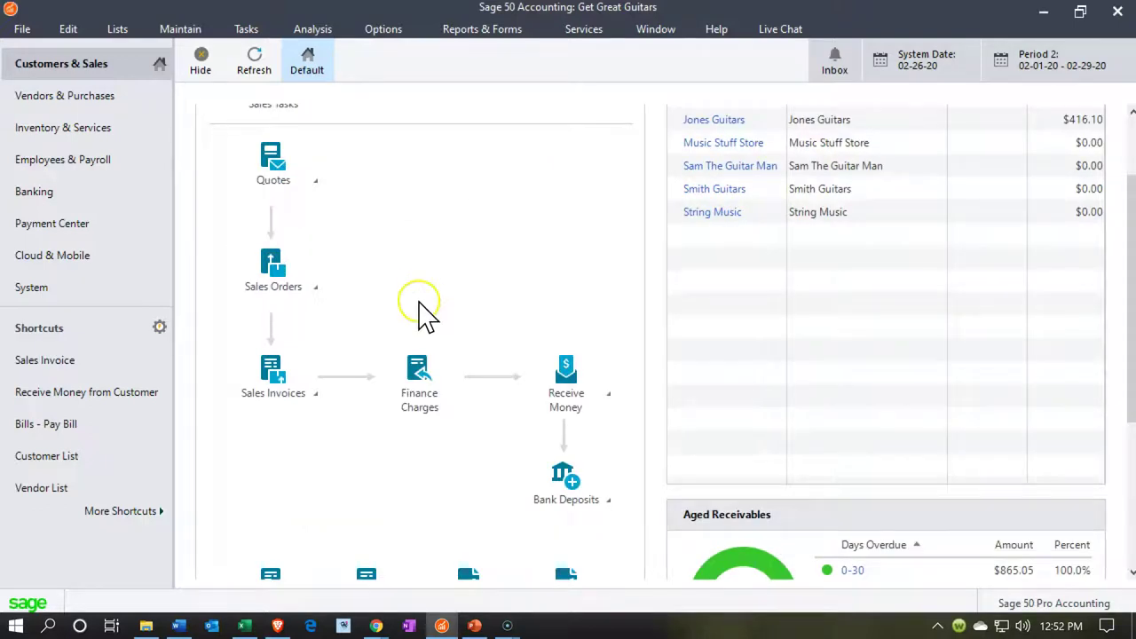
left_click(602, 395)
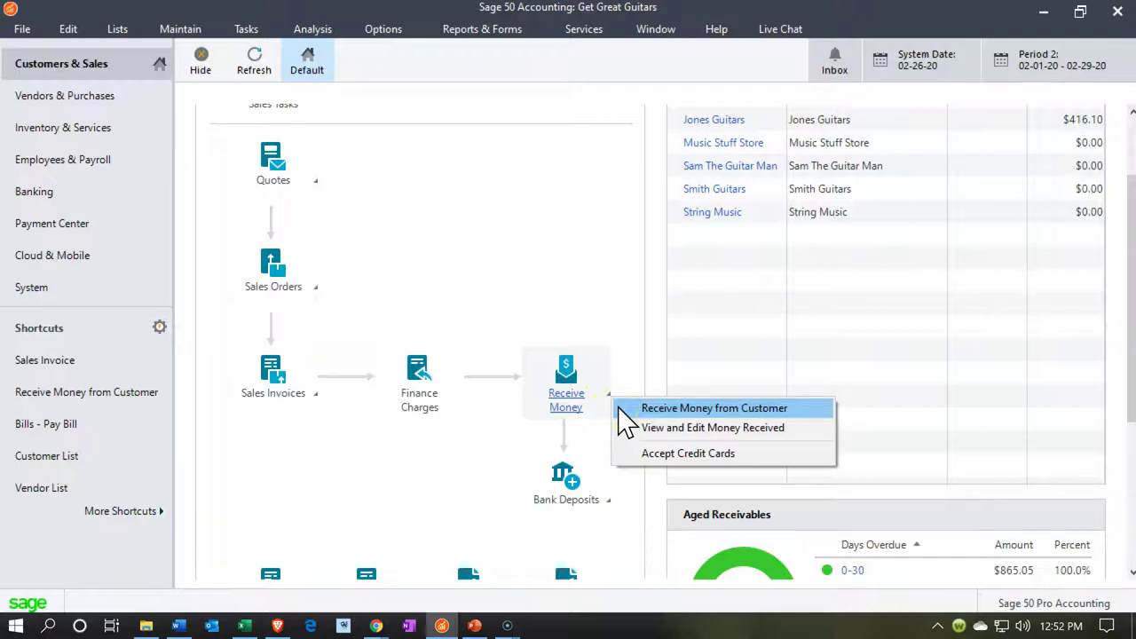
left_click(619, 408)
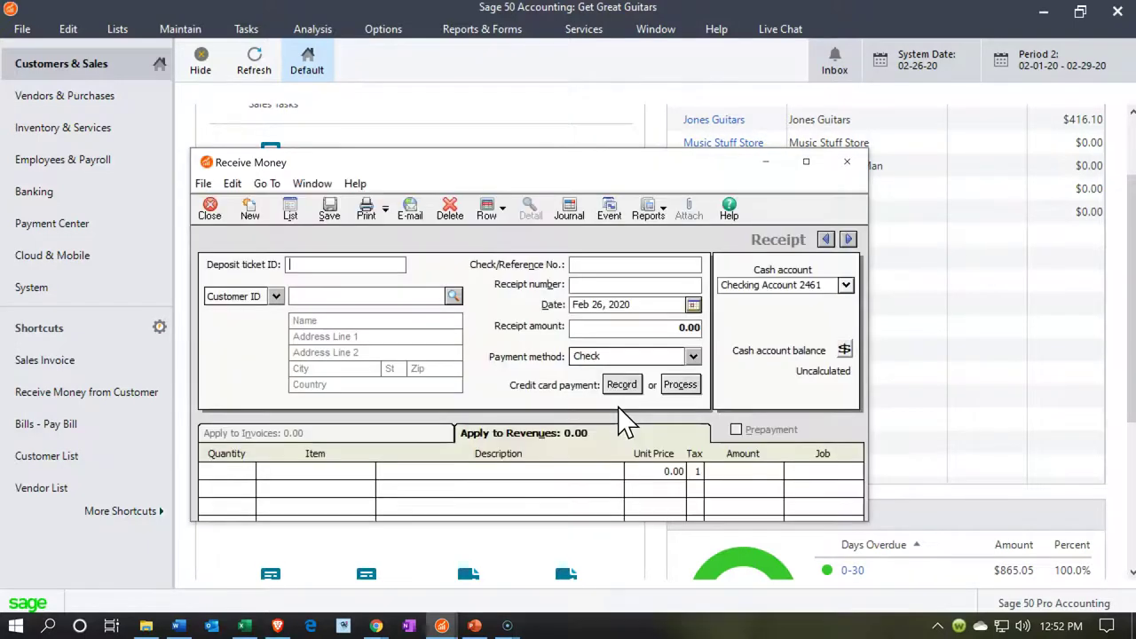
left_click(805, 164)
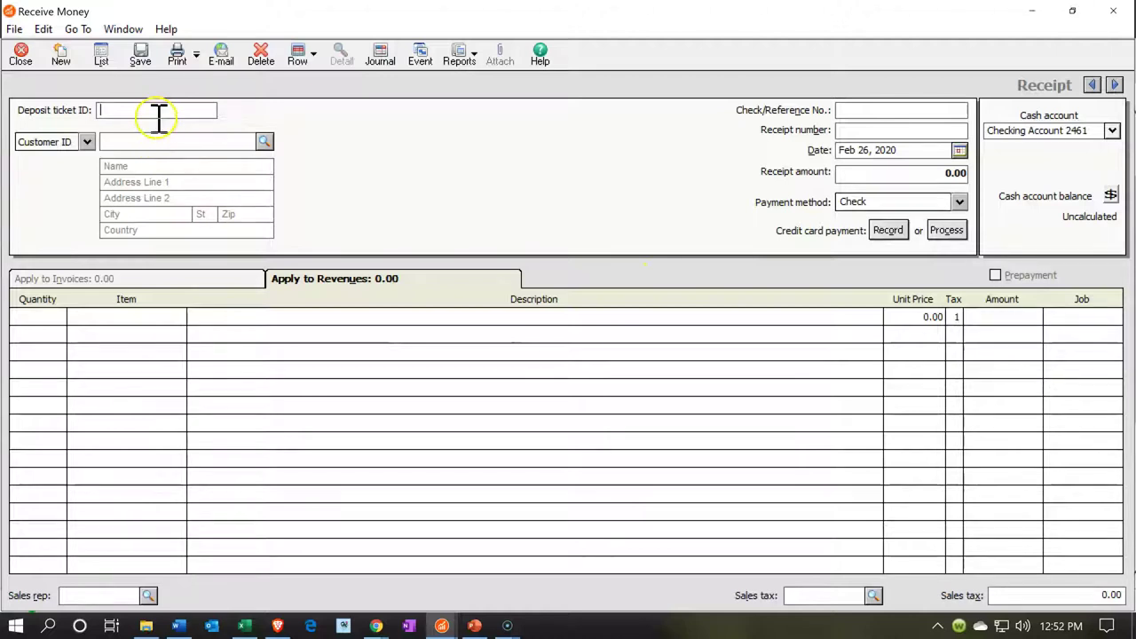
Step: Set the receipt's deposit ticket ID to 0154 and choose Sam The Guitar Man as the customer
type("0154")
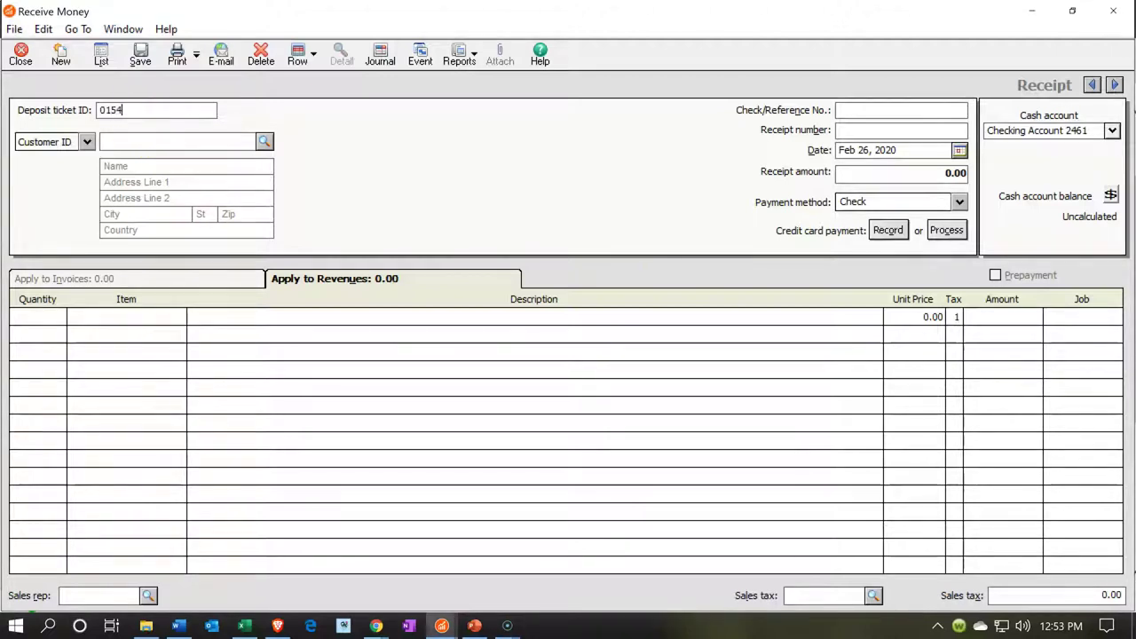
key("Tab")
key("Tab")
left_click(265, 142)
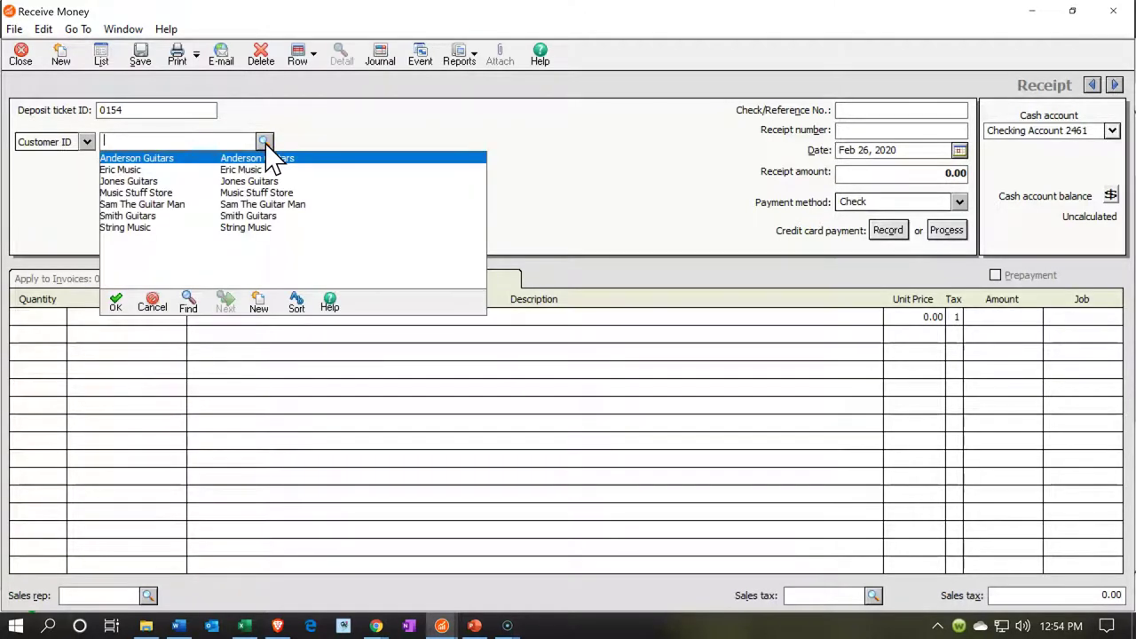
double_click(236, 204)
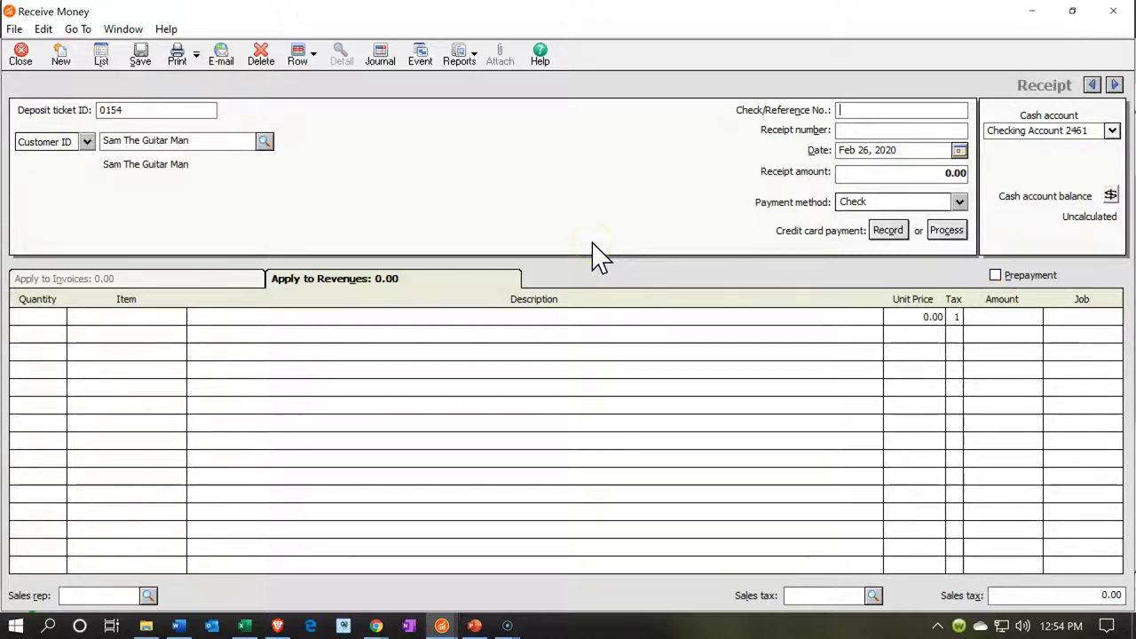
Step: Fill in check/reference number 4214, receipt number 001, date Jan 31, 2020 and payment method Cash on the receipt
type("4214")
type("001")
key("Tab")
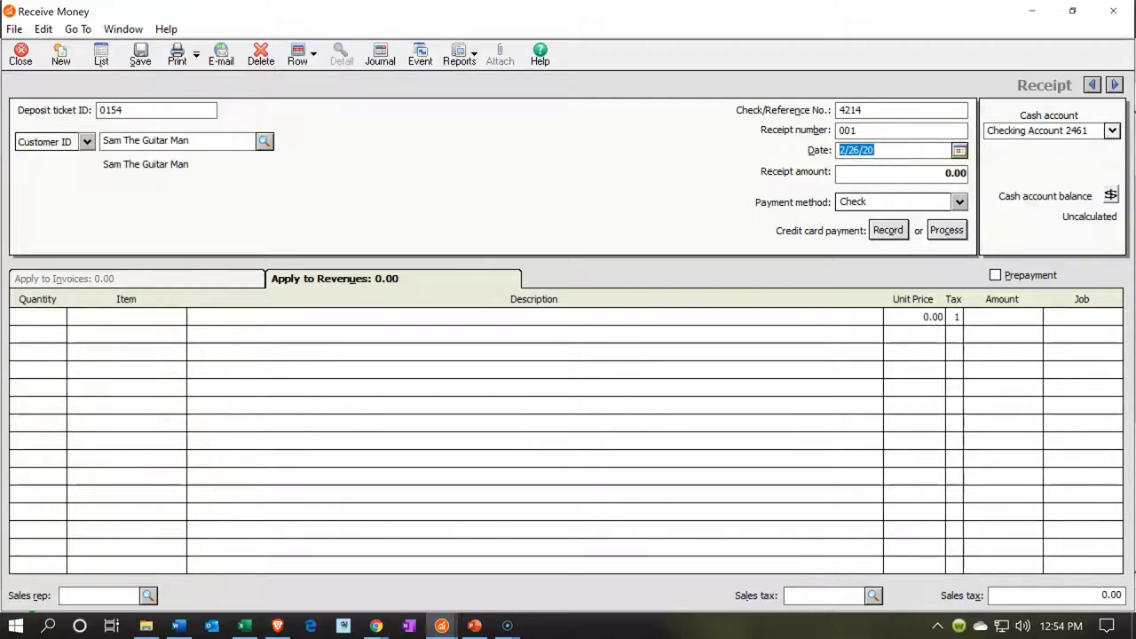
type("013120")
key("Tab")
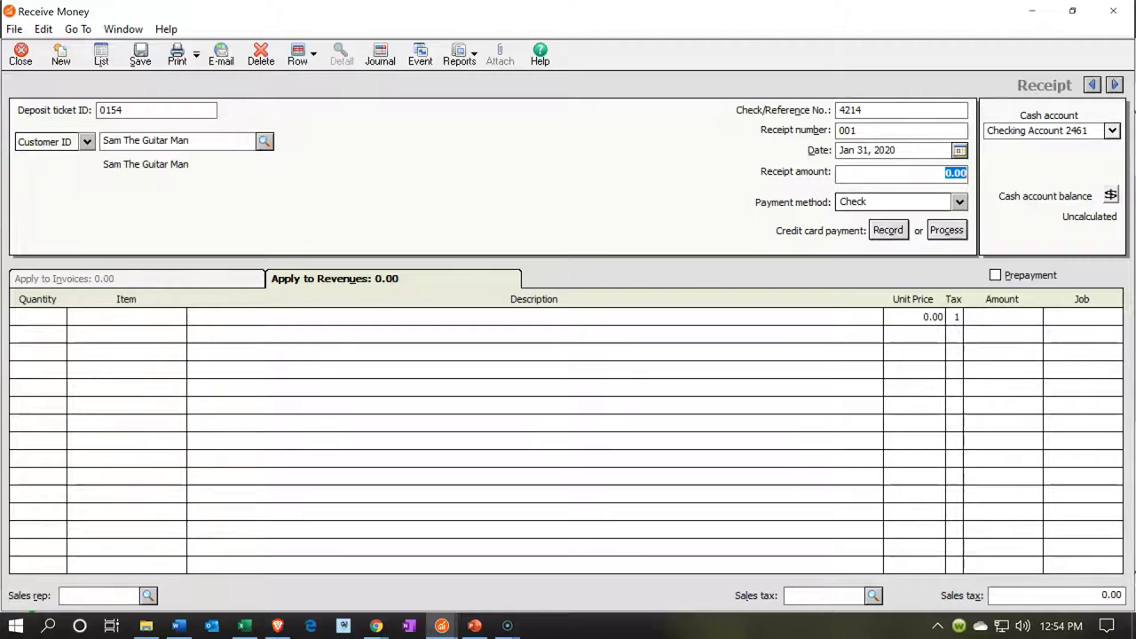
left_click(959, 202)
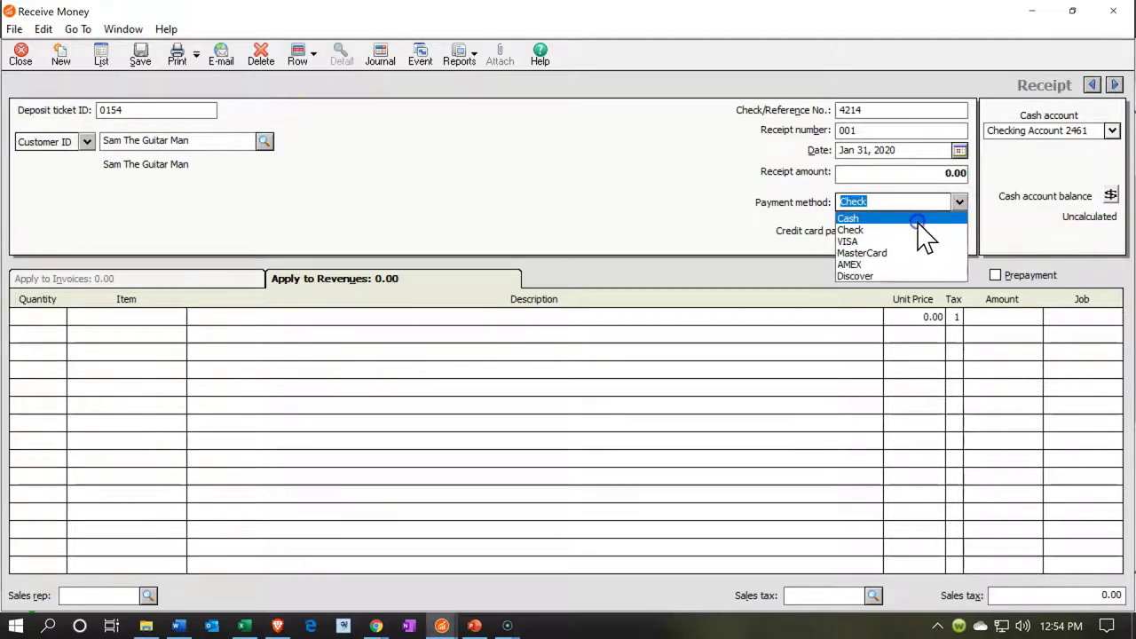
left_click(918, 220)
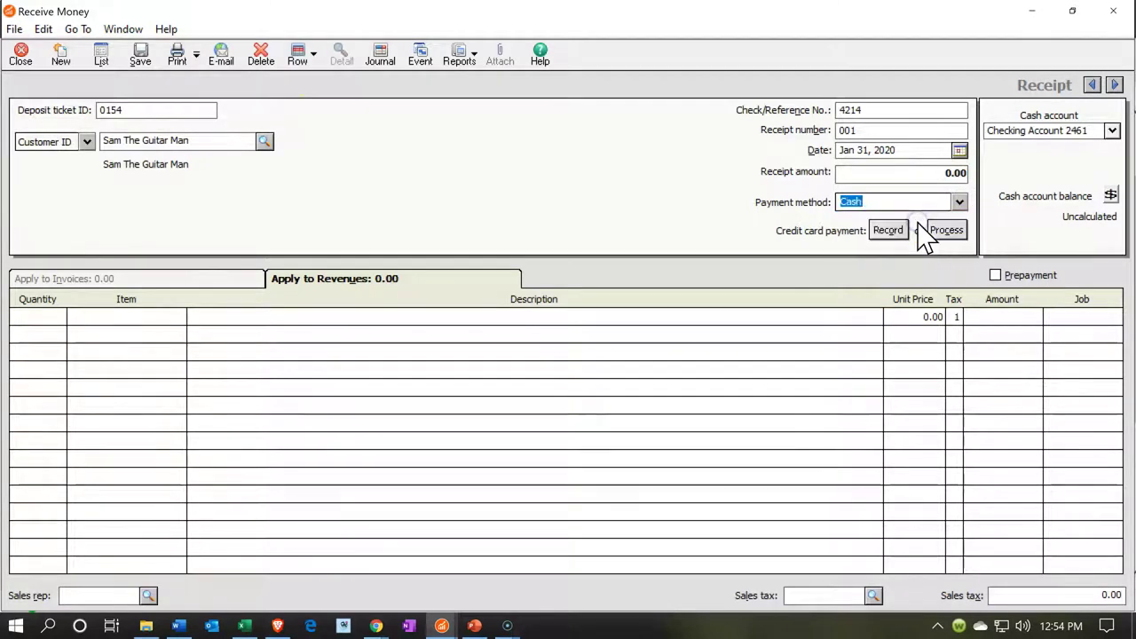
Step: Add a revenue line for the Guitar Full Service item with quantity 1 and unit price 100.00
left_click(41, 317)
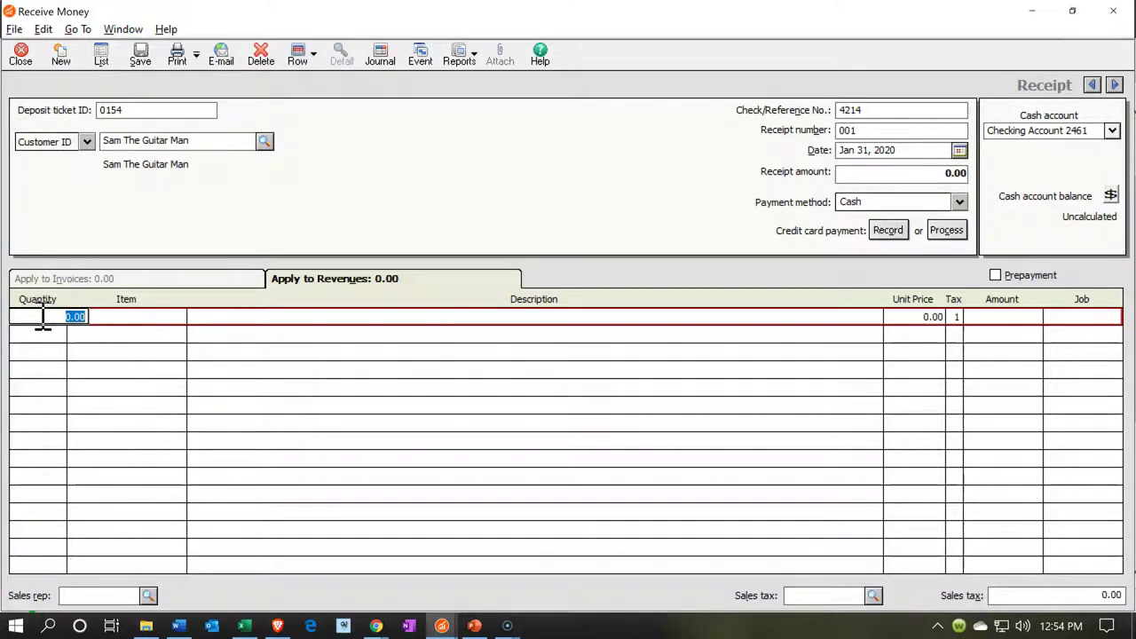
type("1")
key("Tab")
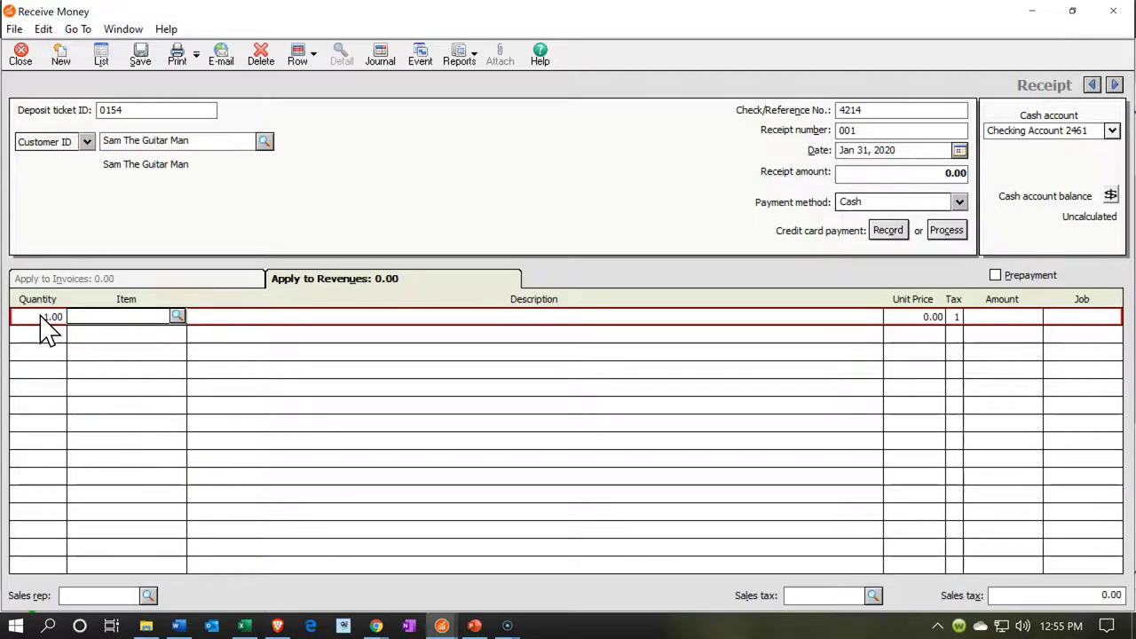
type("Guitar Full Service")
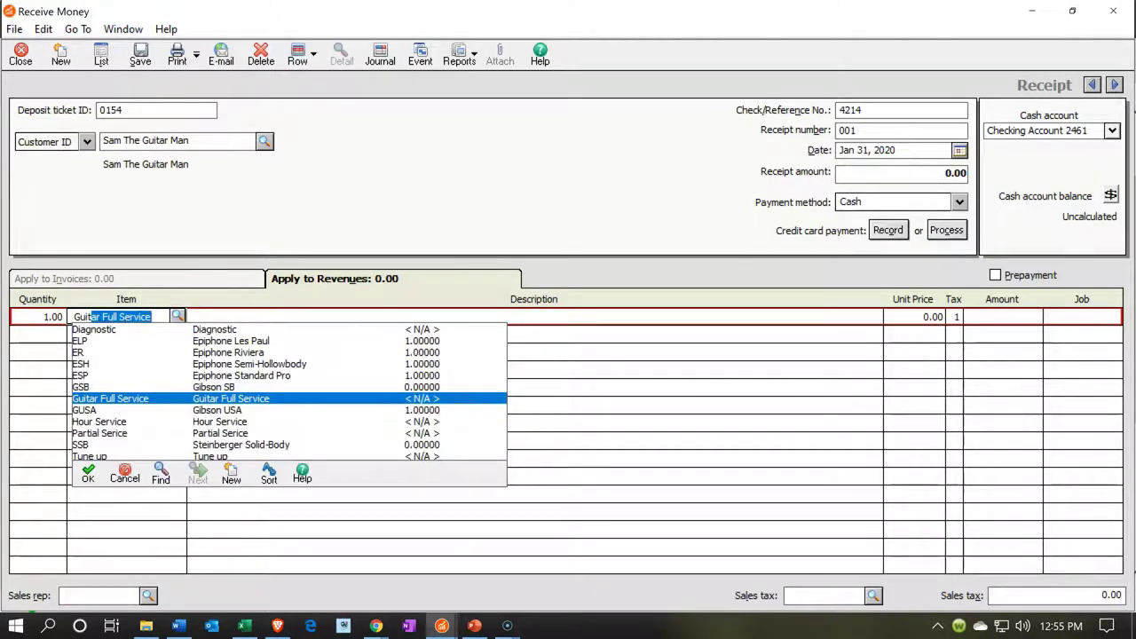
key("Tab")
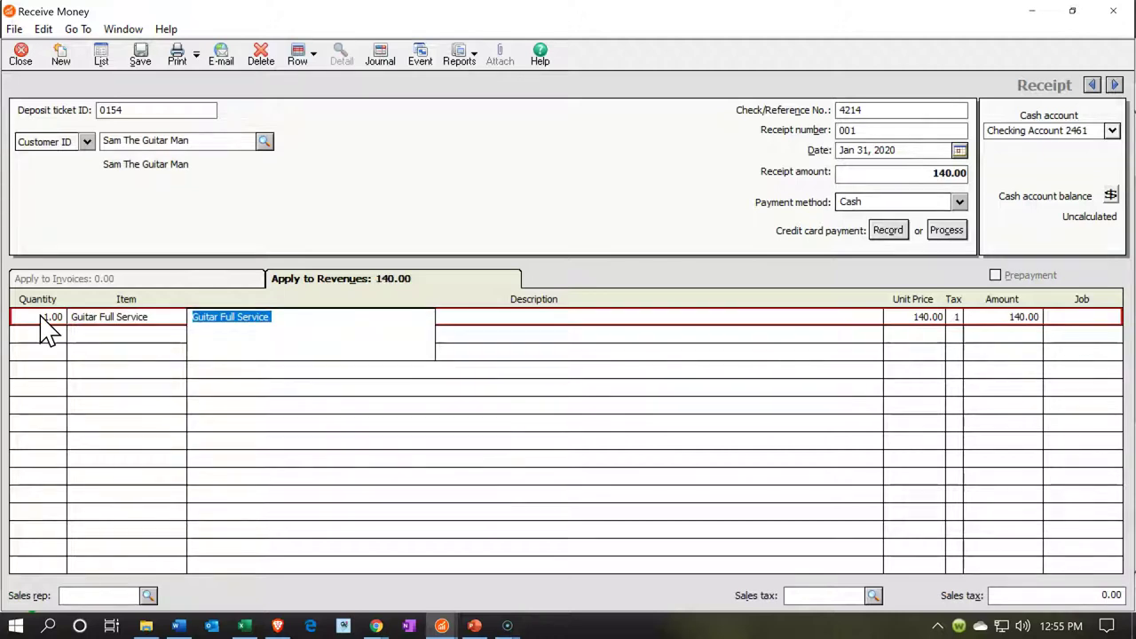
key("Tab")
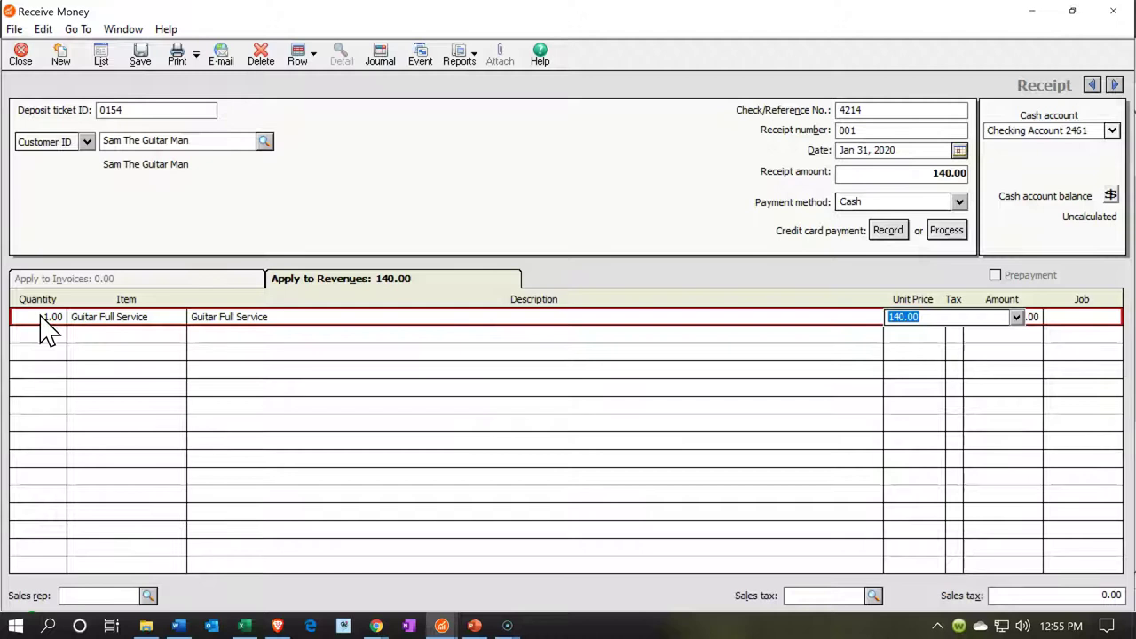
type("100")
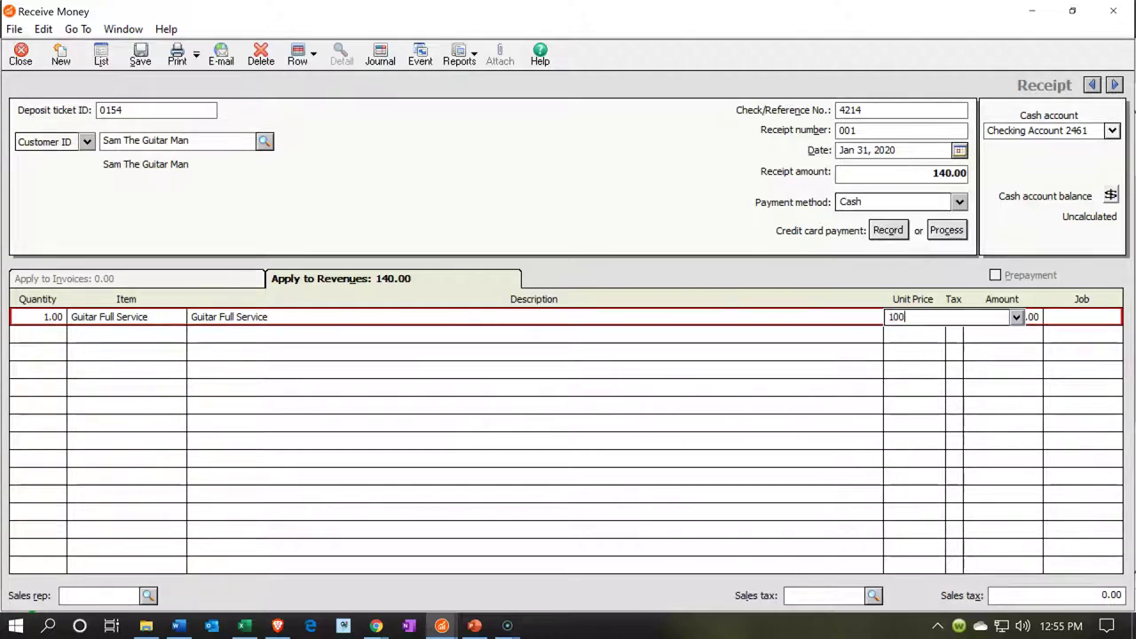
key("Tab")
key("Tab")
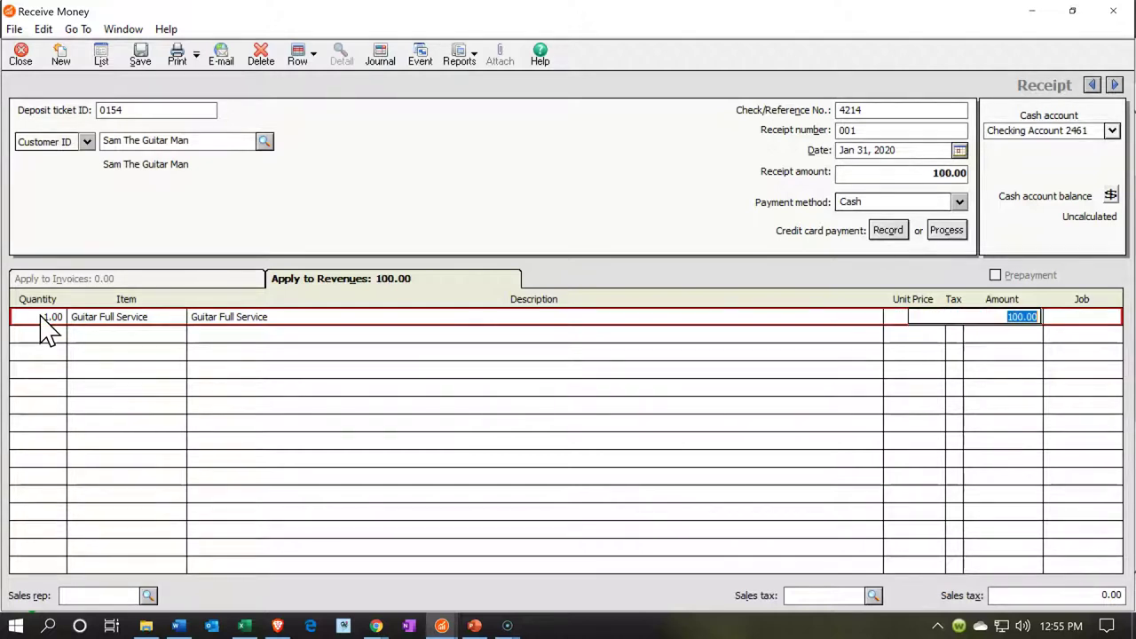
key("Tab")
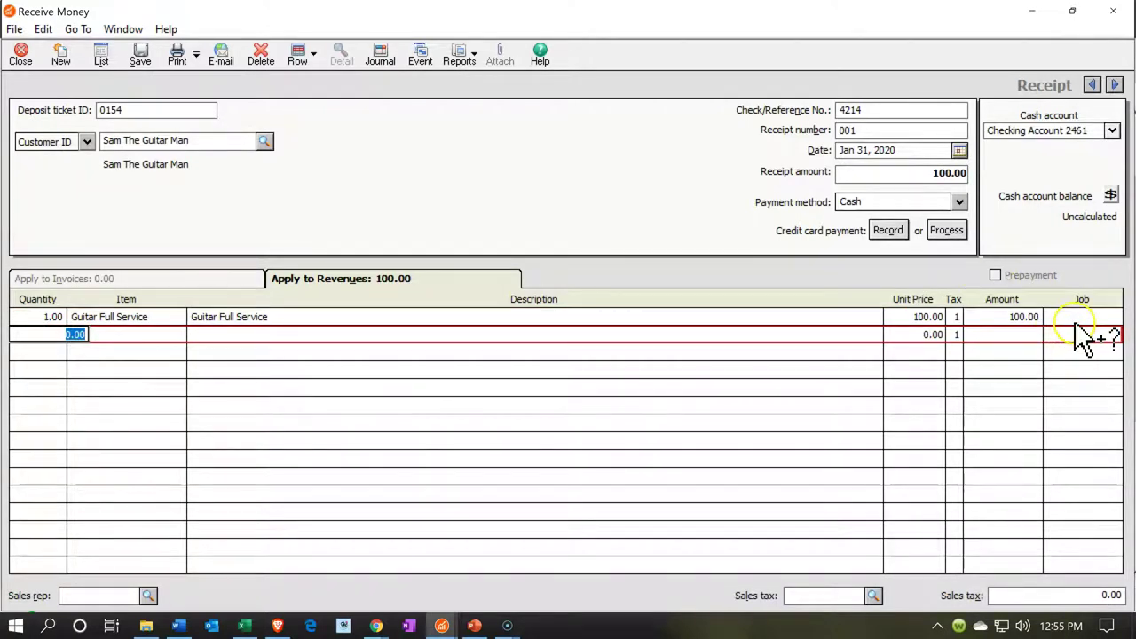
Step: Assign the Guitar Full Service line to job 4002 for Sam The Guitar Man
left_click(1077, 317)
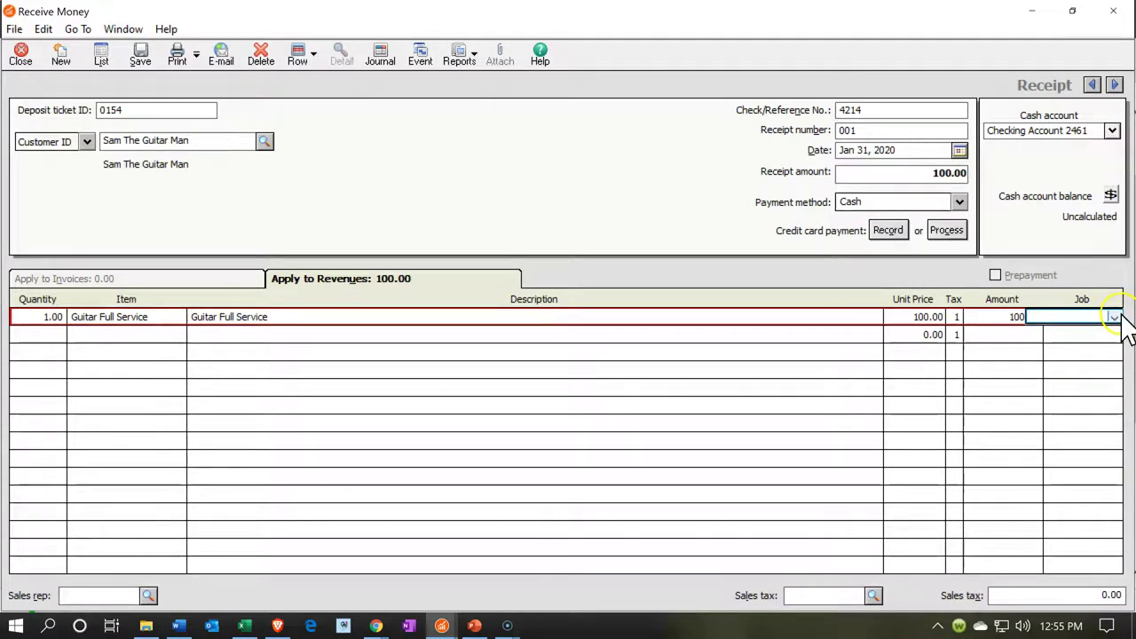
left_click(1115, 317)
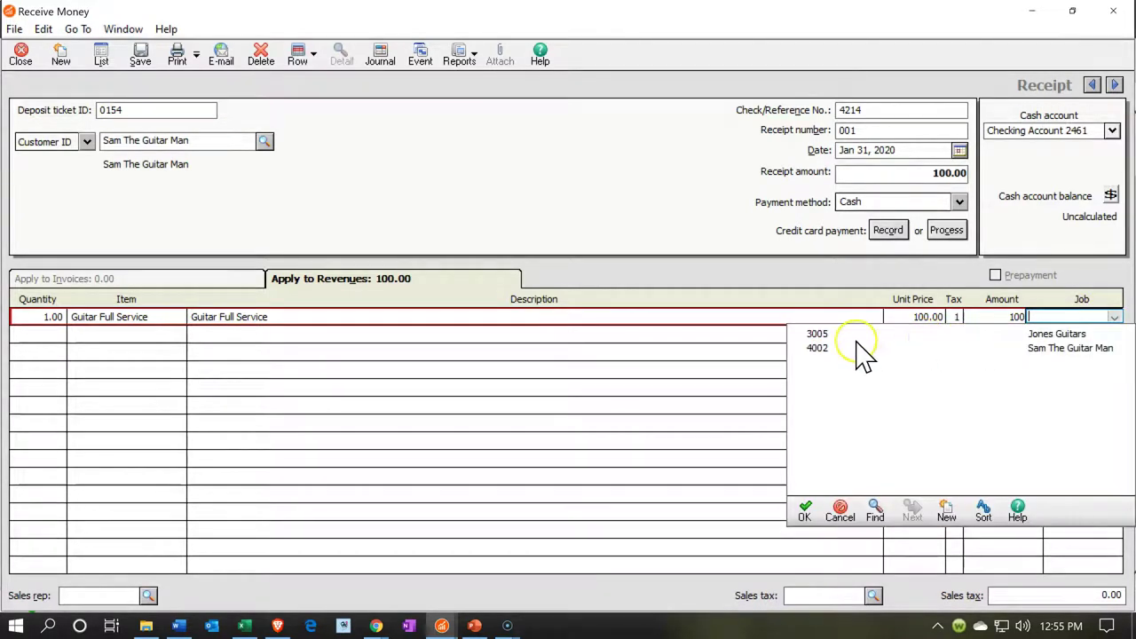
double_click(828, 351)
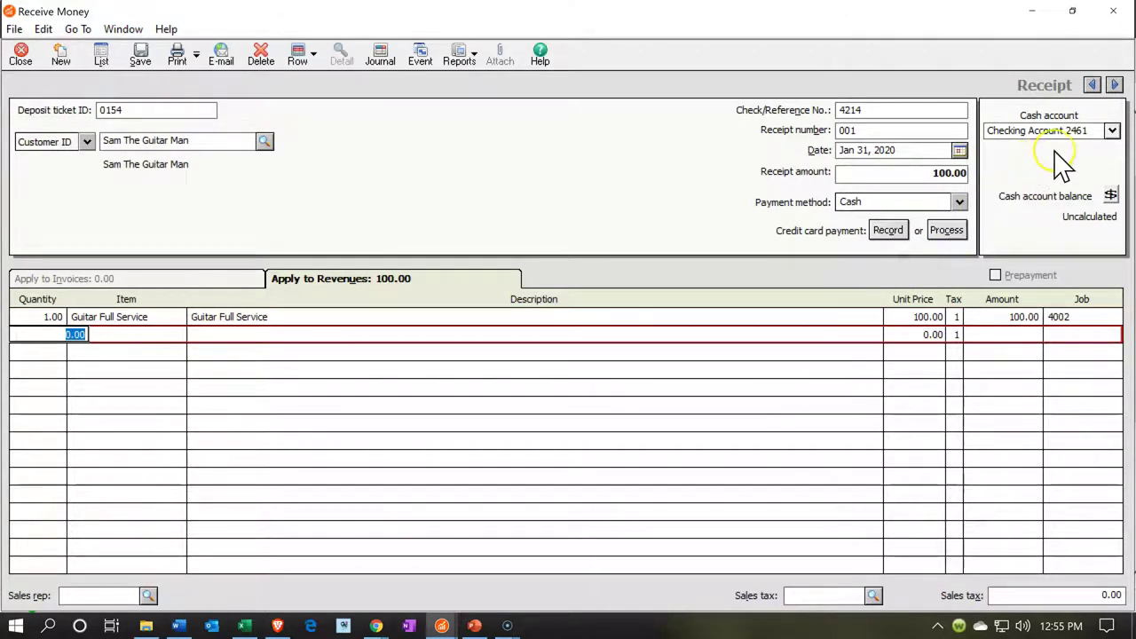
Step: Set the cash account to Cash on Hand and save the receipt, accepting a date outside the current period
left_click(1110, 130)
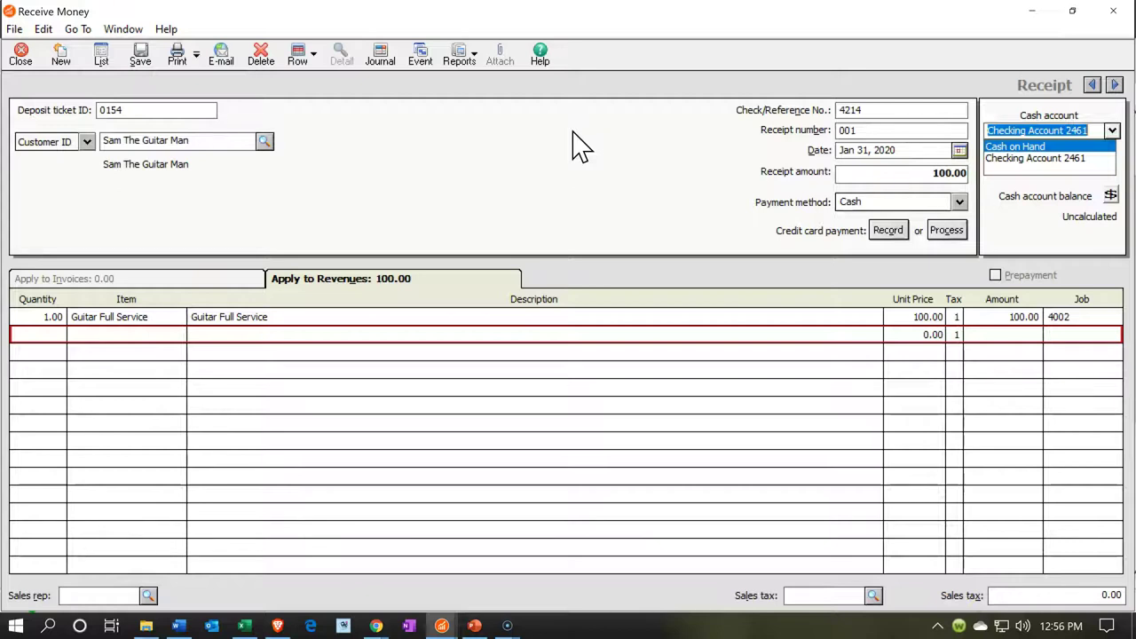
key("Return")
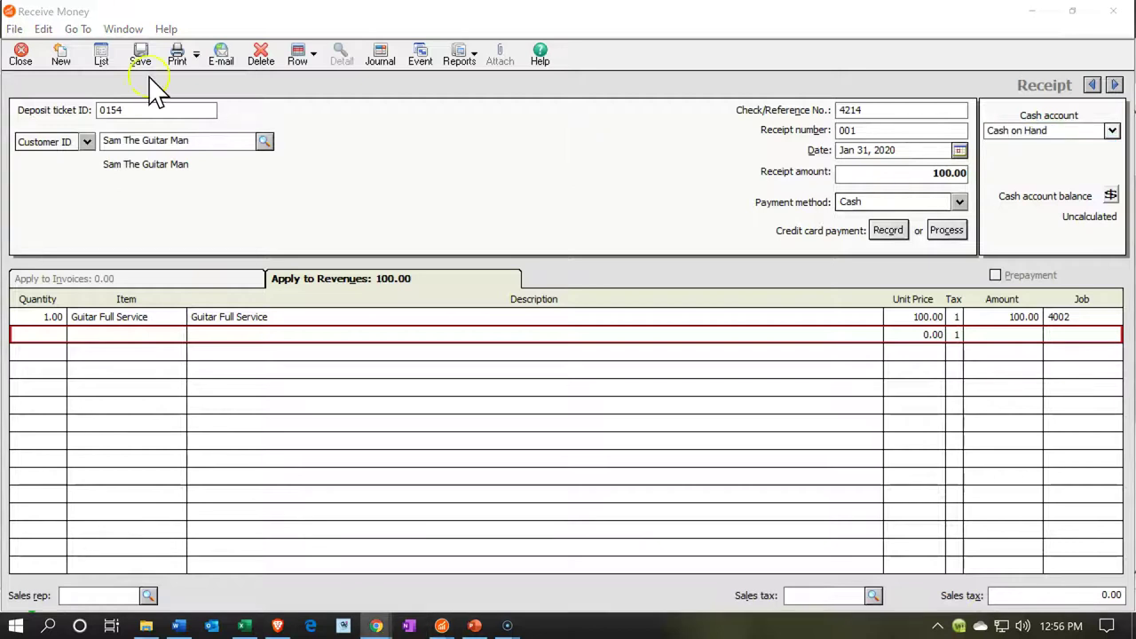
left_click(140, 55)
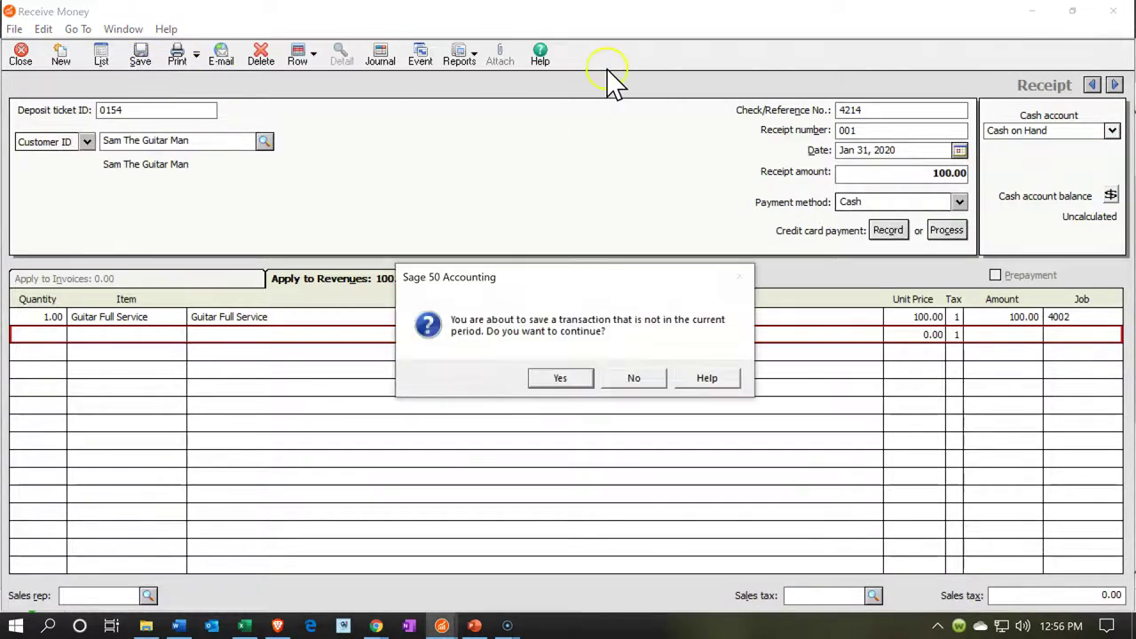
left_click(568, 385)
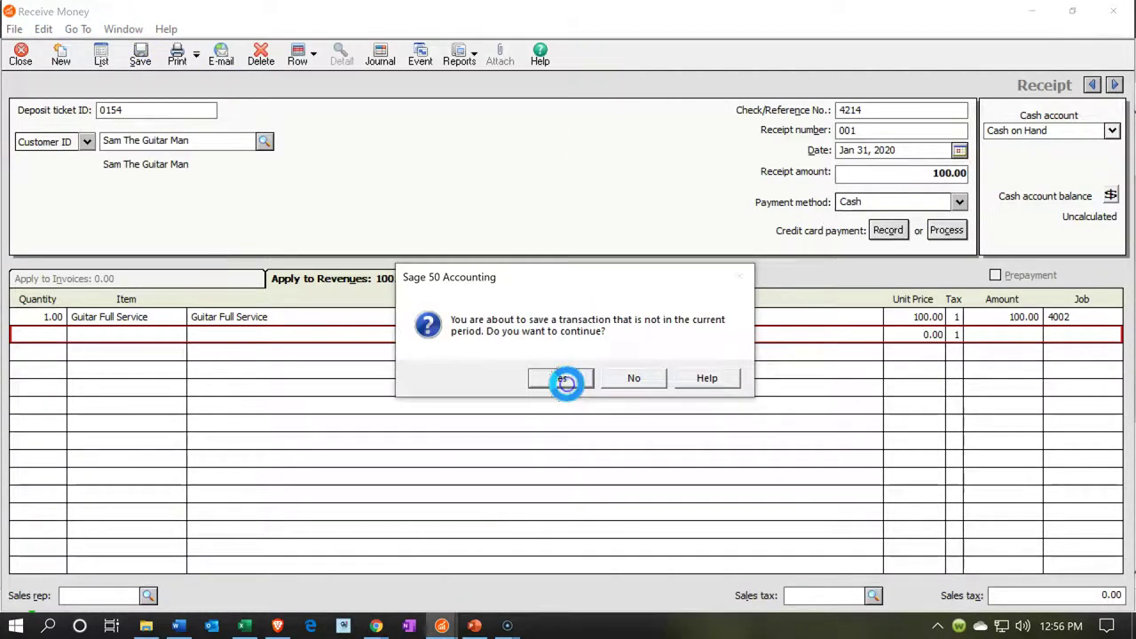
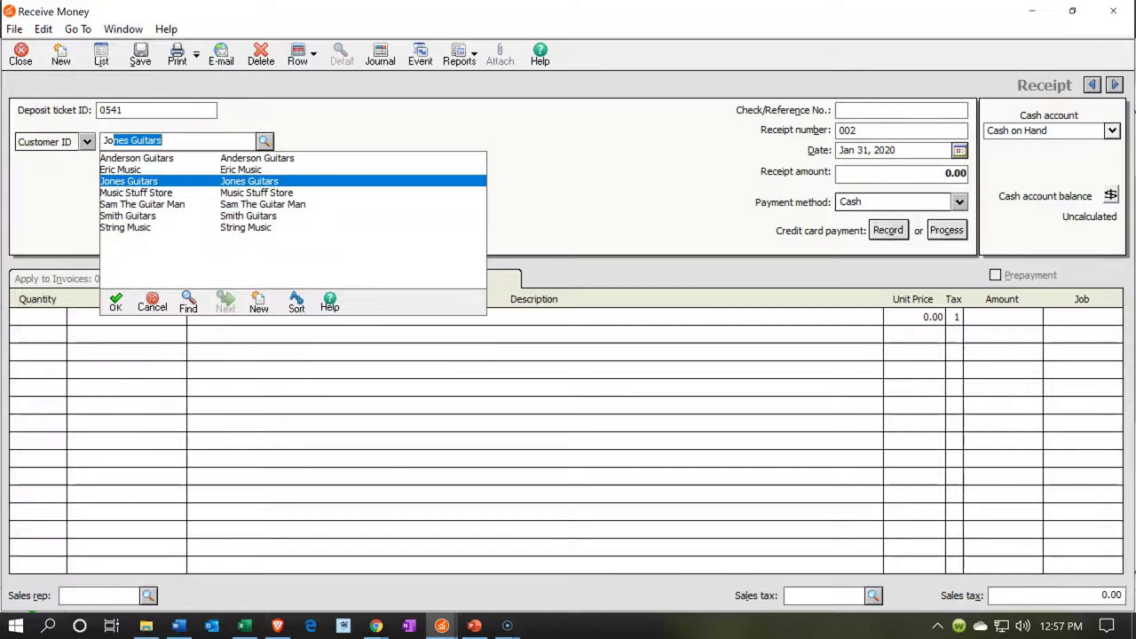
Step: Select customer Jones Guitars, apply the receipt to revenues, and enter check/reference number 054 with receipt number 002 dated Jan 31, 2020
key("Tab")
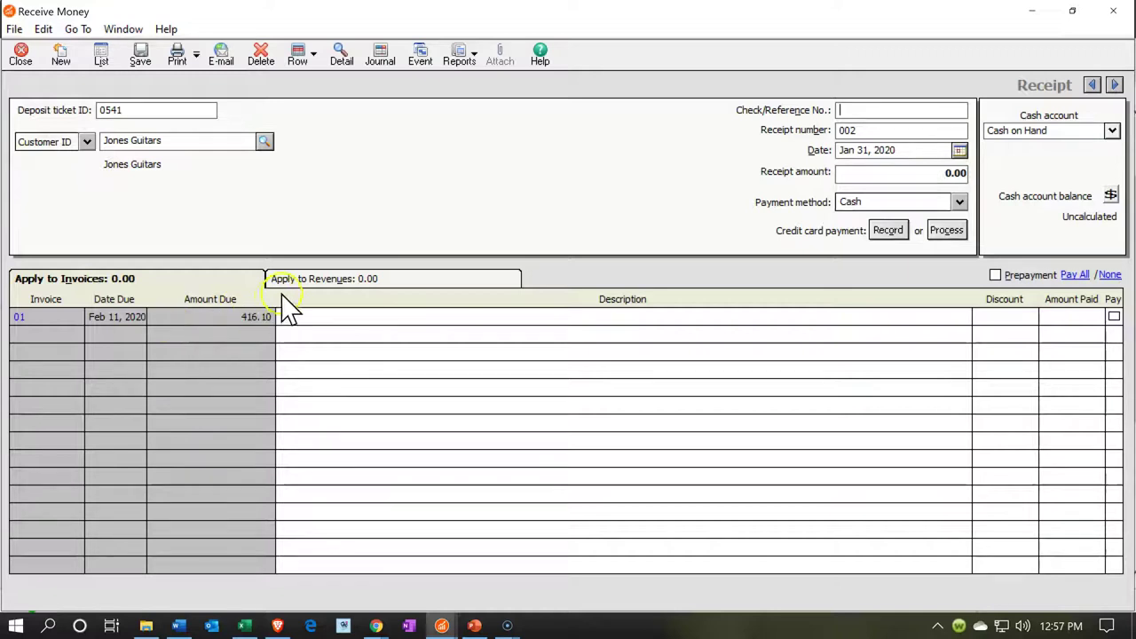
left_click(299, 282)
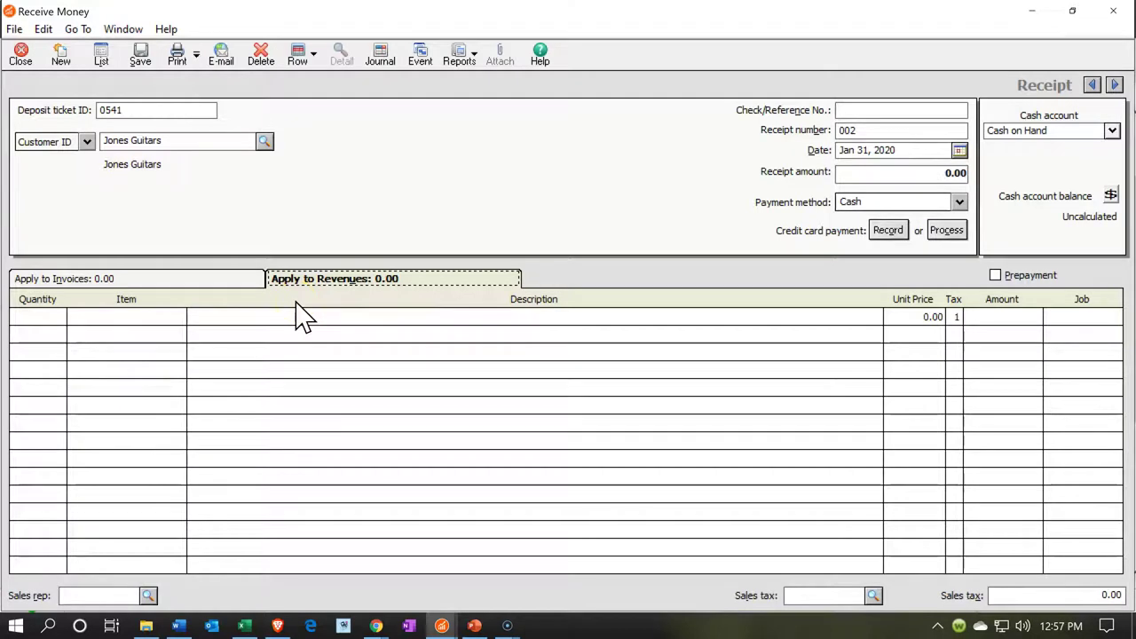
left_click(849, 111)
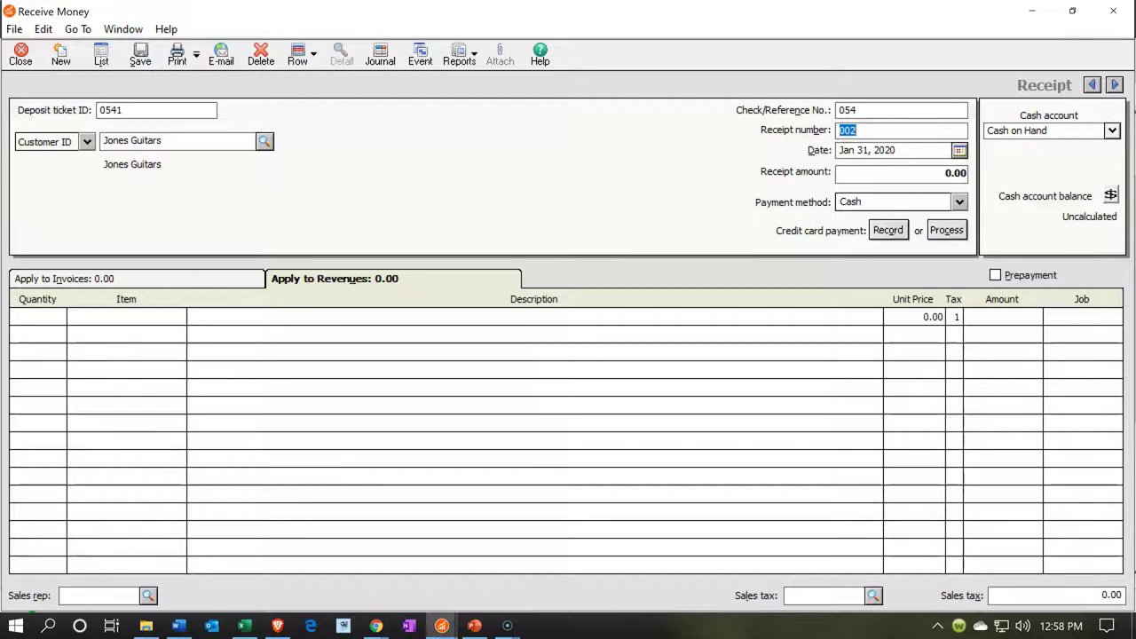
key("Tab")
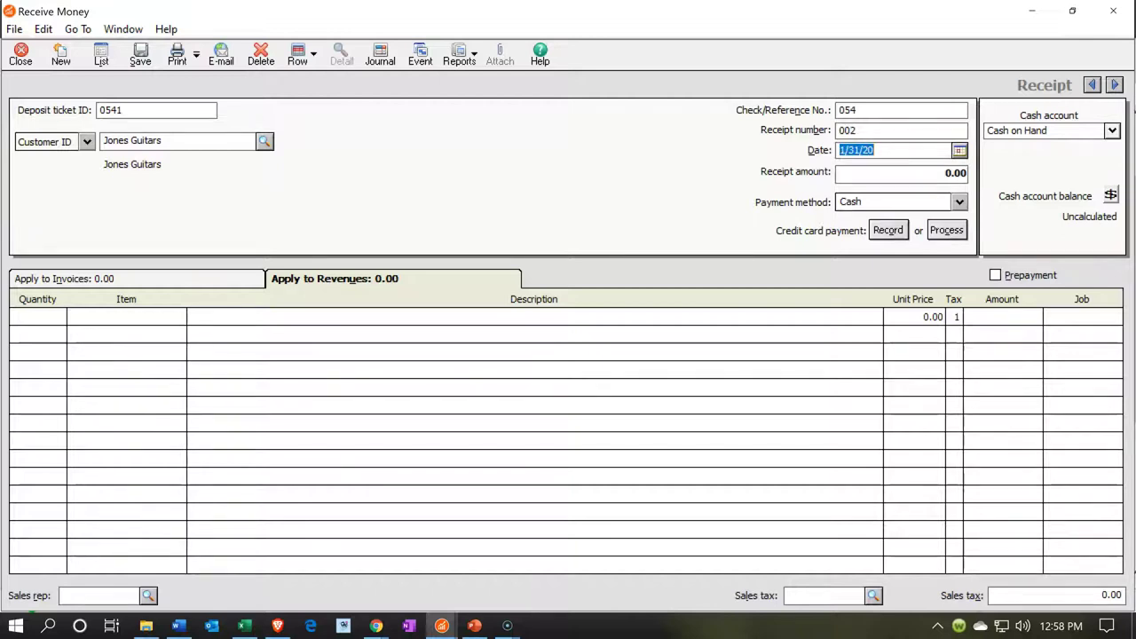
key("Tab")
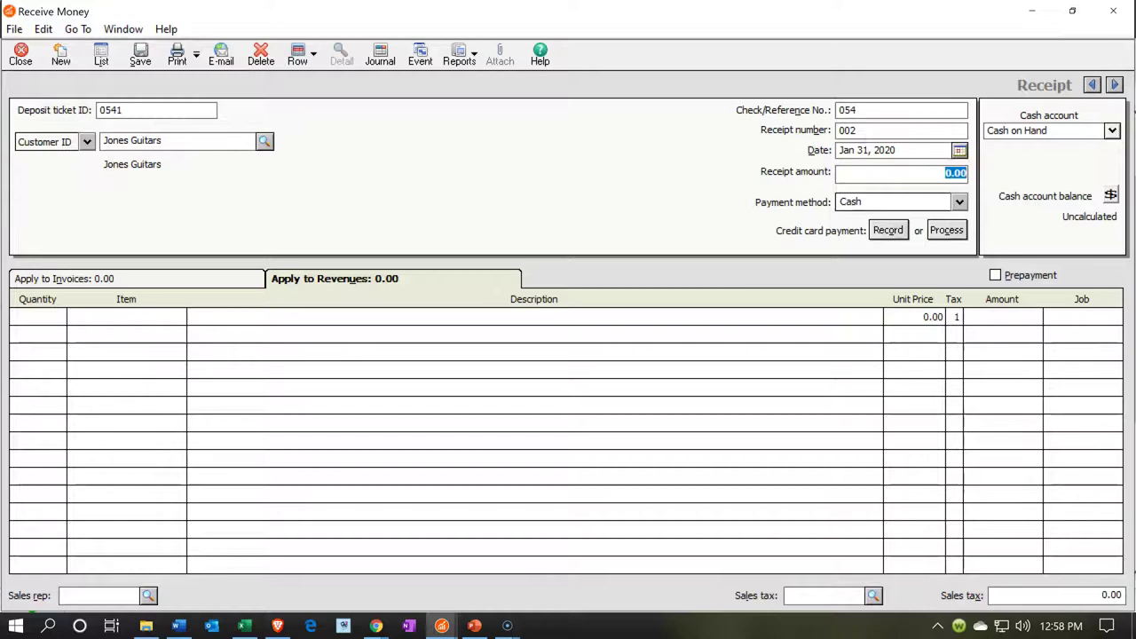
left_click(943, 168)
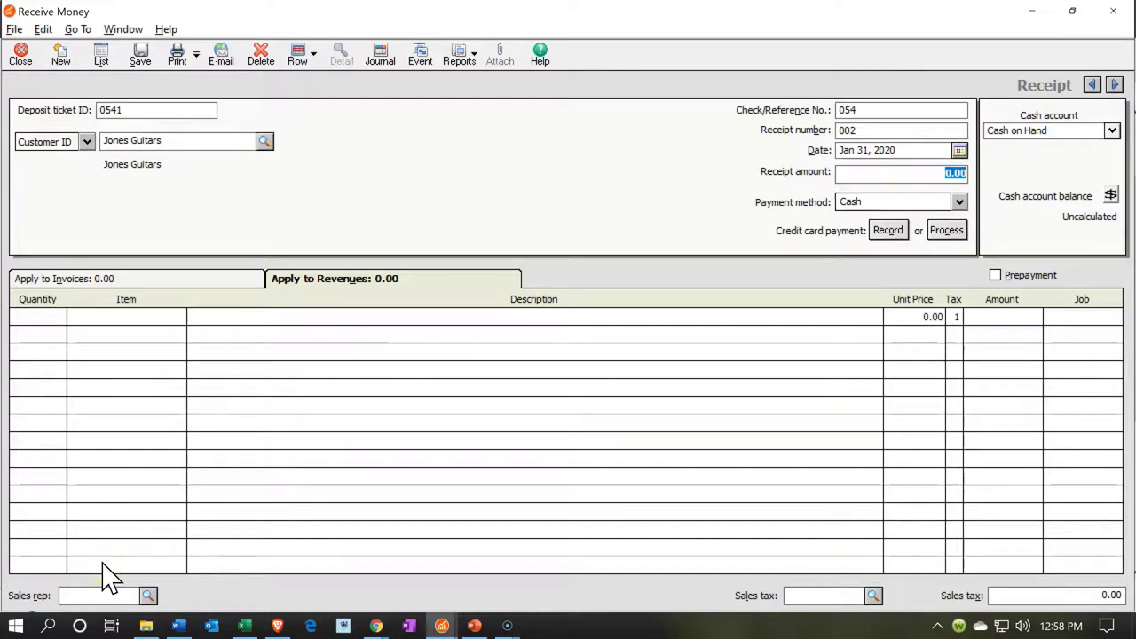
Step: Add a revenue line for the Partial Serice item with quantity 2
left_click(26, 318)
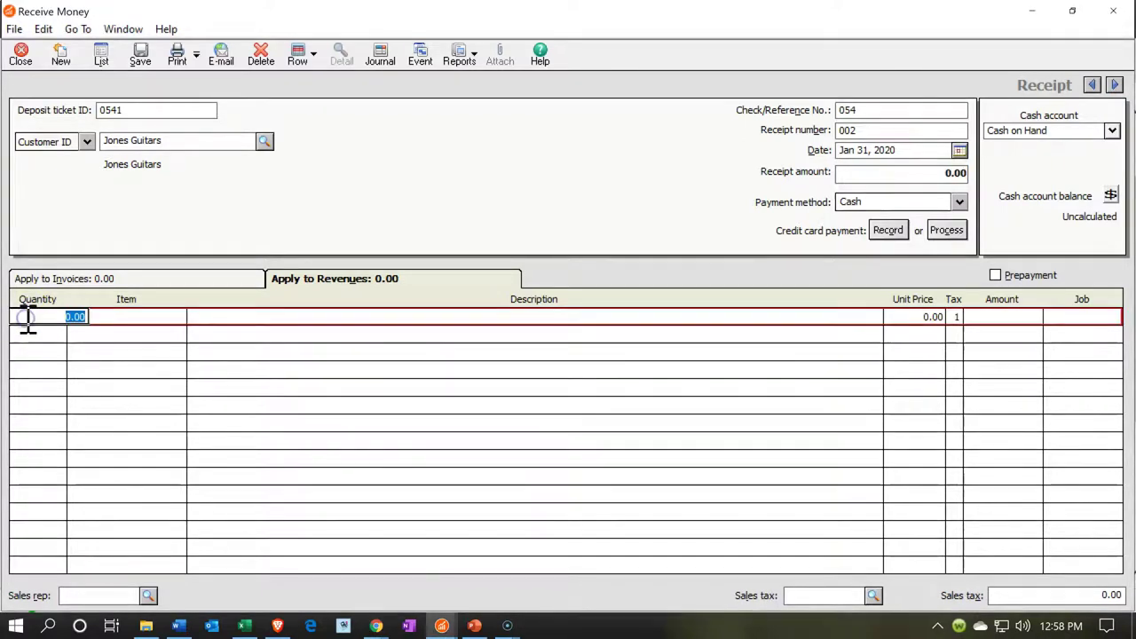
type("2")
key("Tab")
type("?")
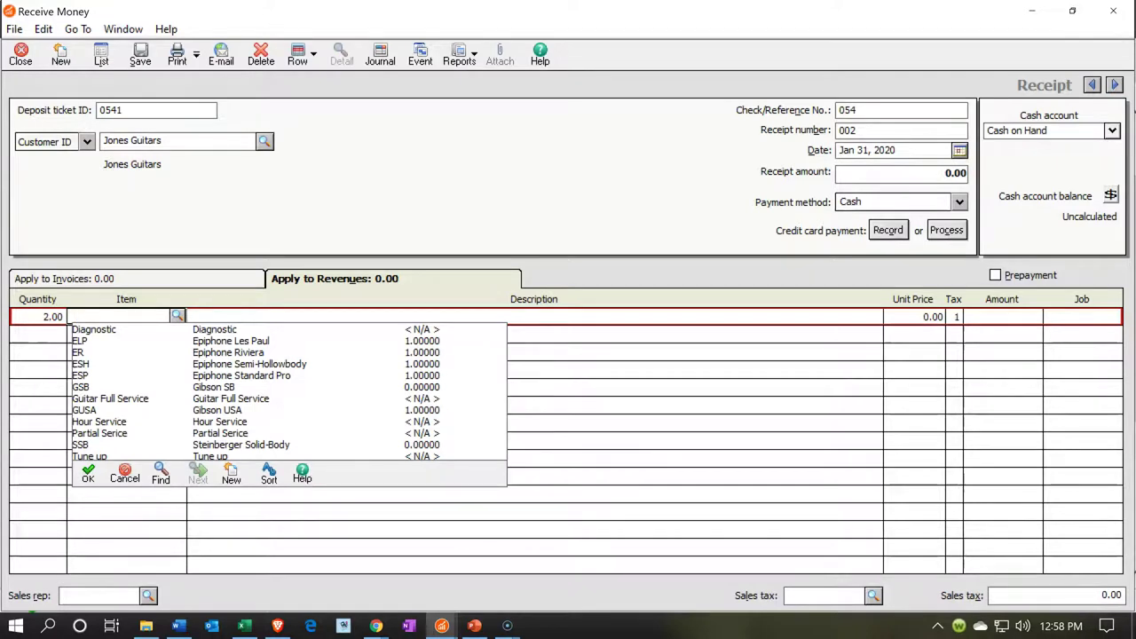
type("Partial Serice")
key("Tab")
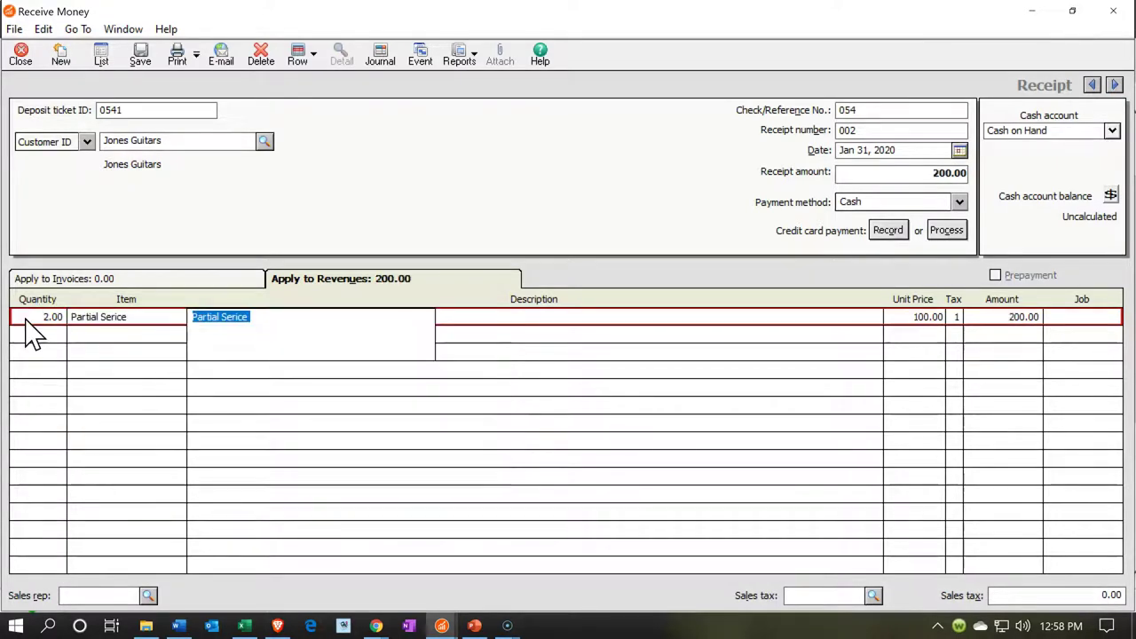
Step: Assign the Partial Serice line to job 3005 for Jones Guitars
key("Tab")
key("Tab")
key("Tab")
key("Tab")
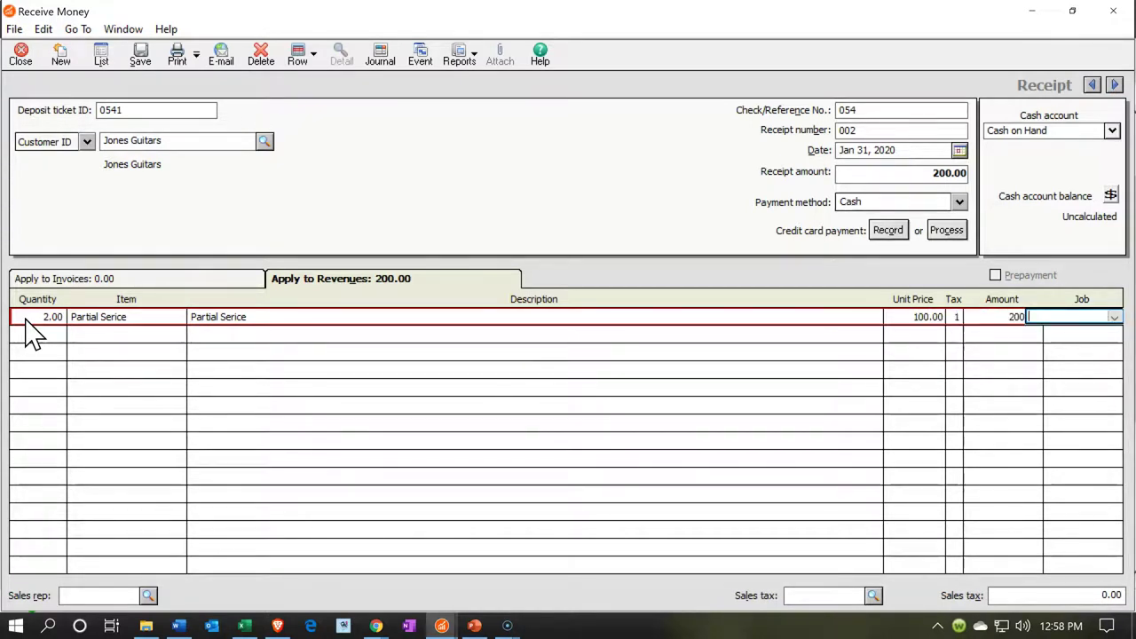
left_click(1114, 318)
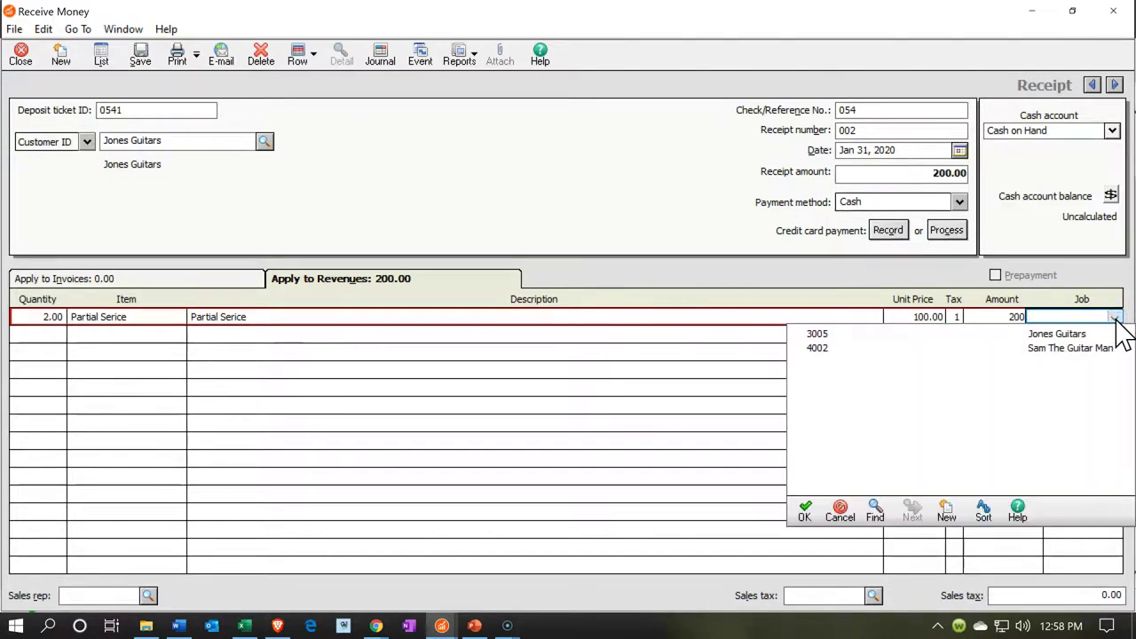
double_click(1033, 334)
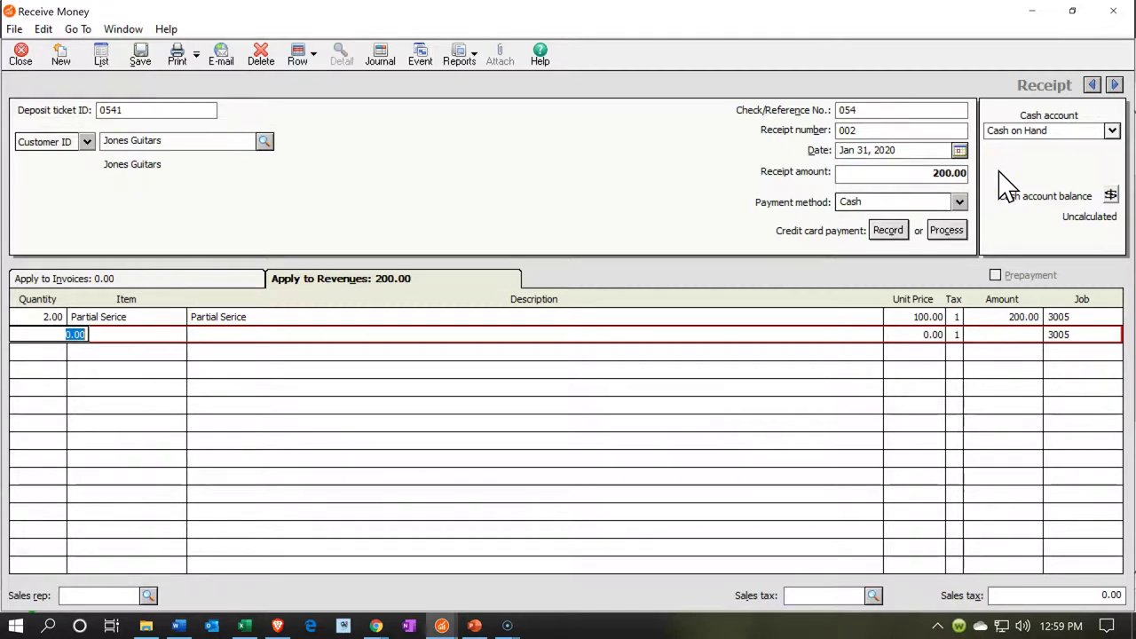
Step: Save the Jones Guitars receipt, accepting a date outside the current period, and close the Receive Money window
left_click(153, 60)
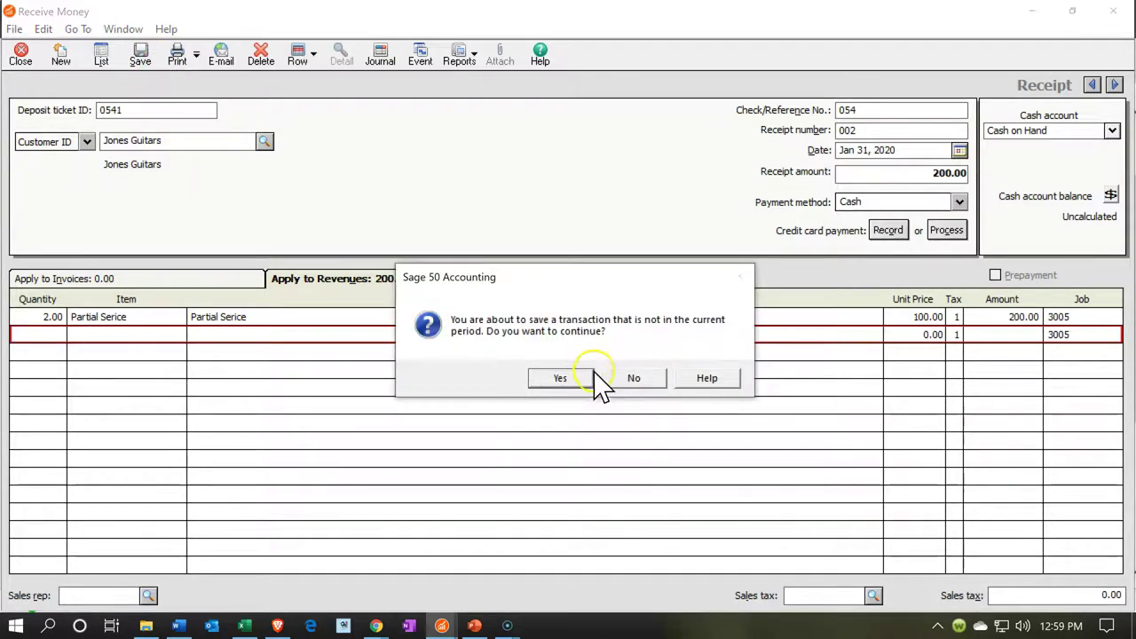
left_click(561, 378)
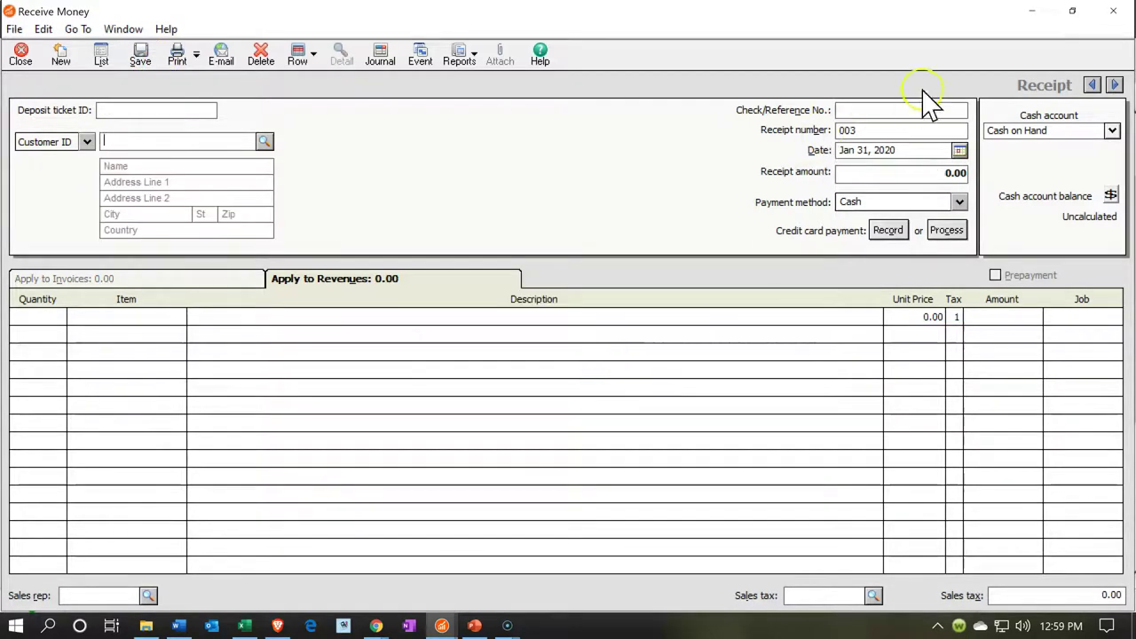
left_click(1112, 12)
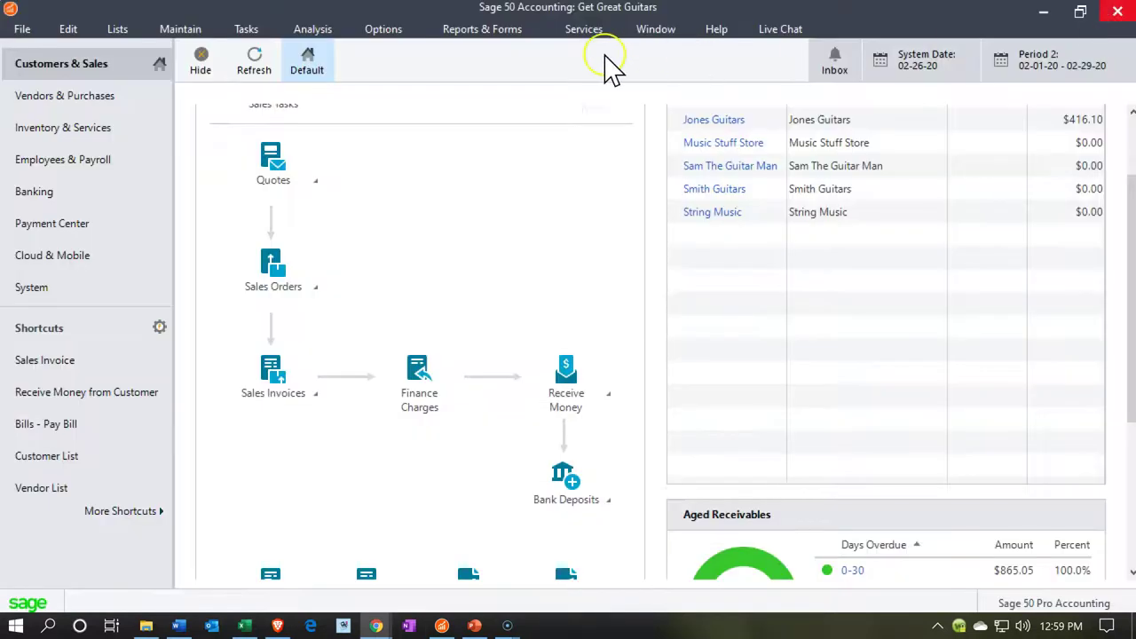
Step: Display the Working Trial Balance report from the General Ledger reports
left_click(484, 29)
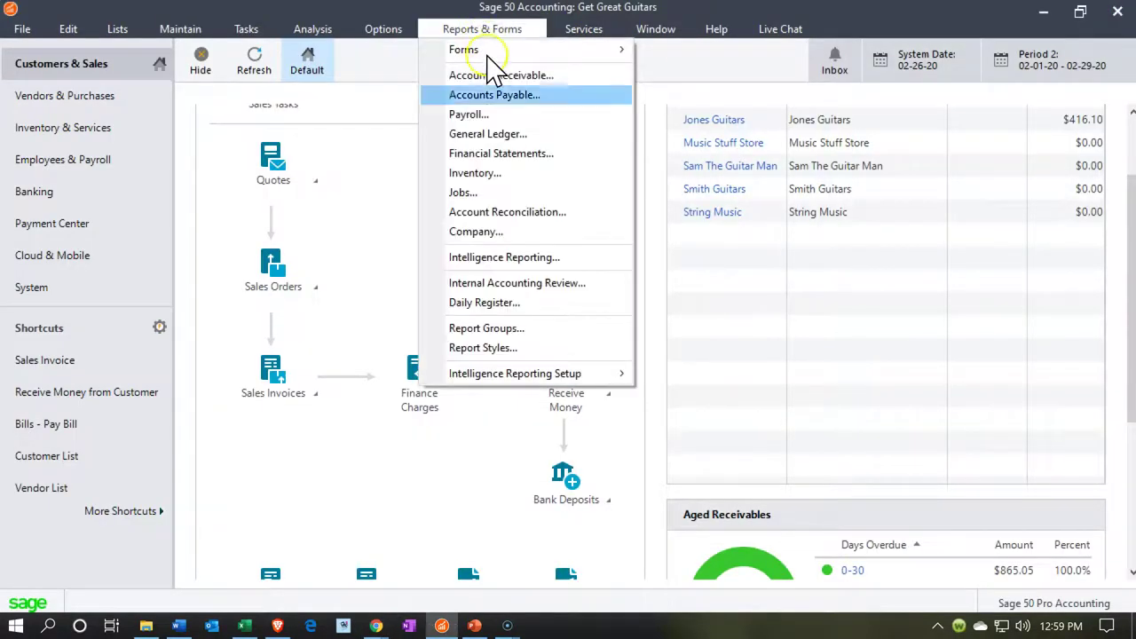
left_click(497, 152)
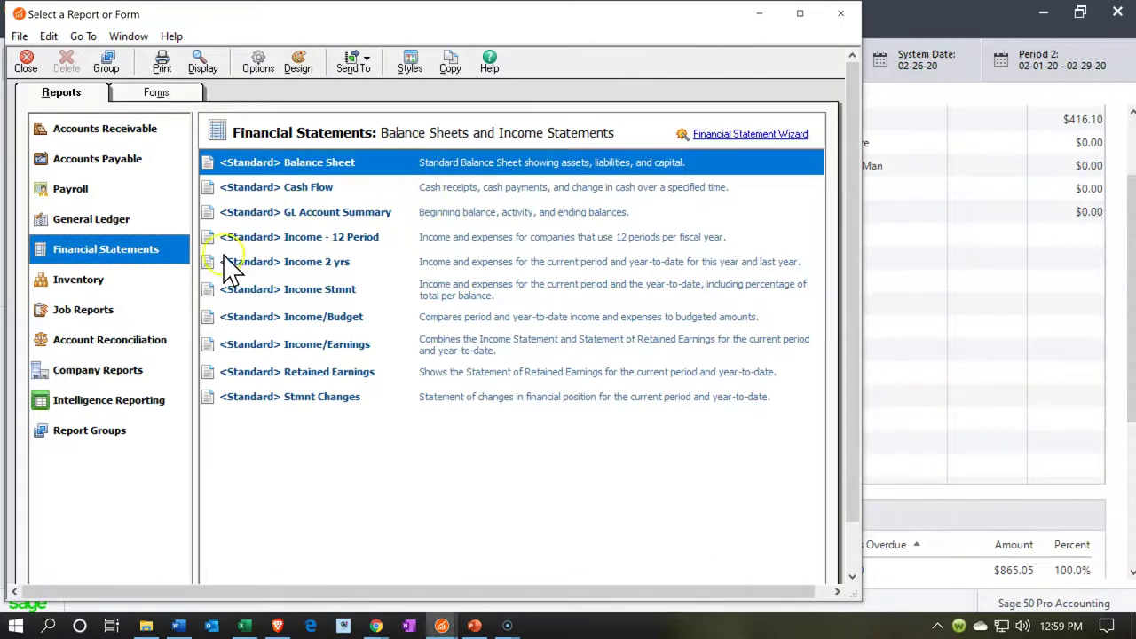
left_click(99, 222)
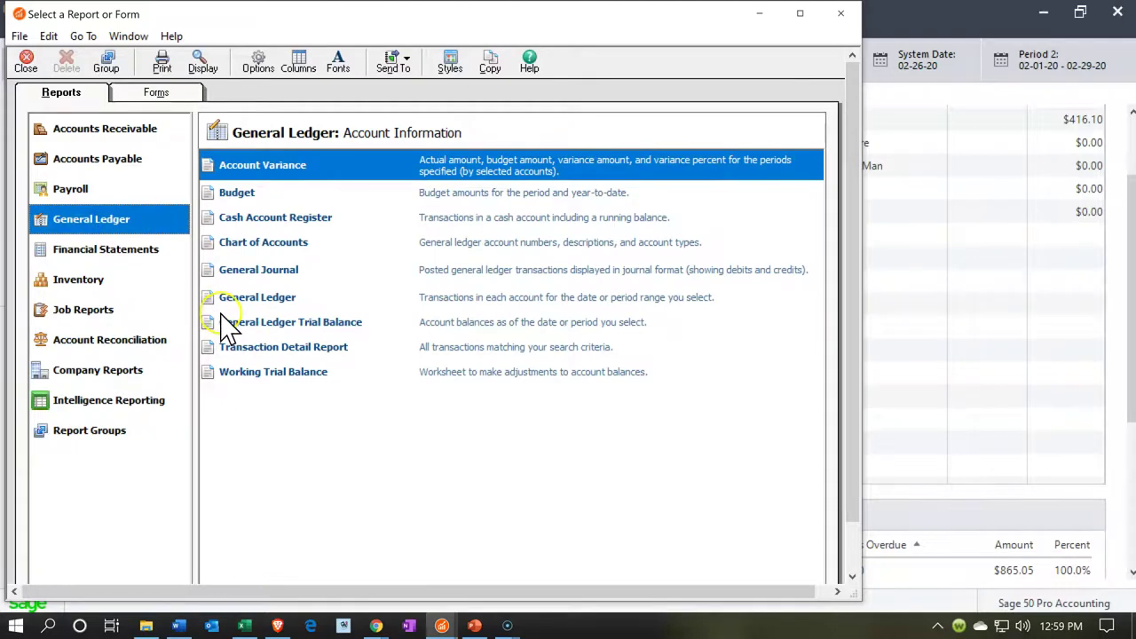
double_click(262, 373)
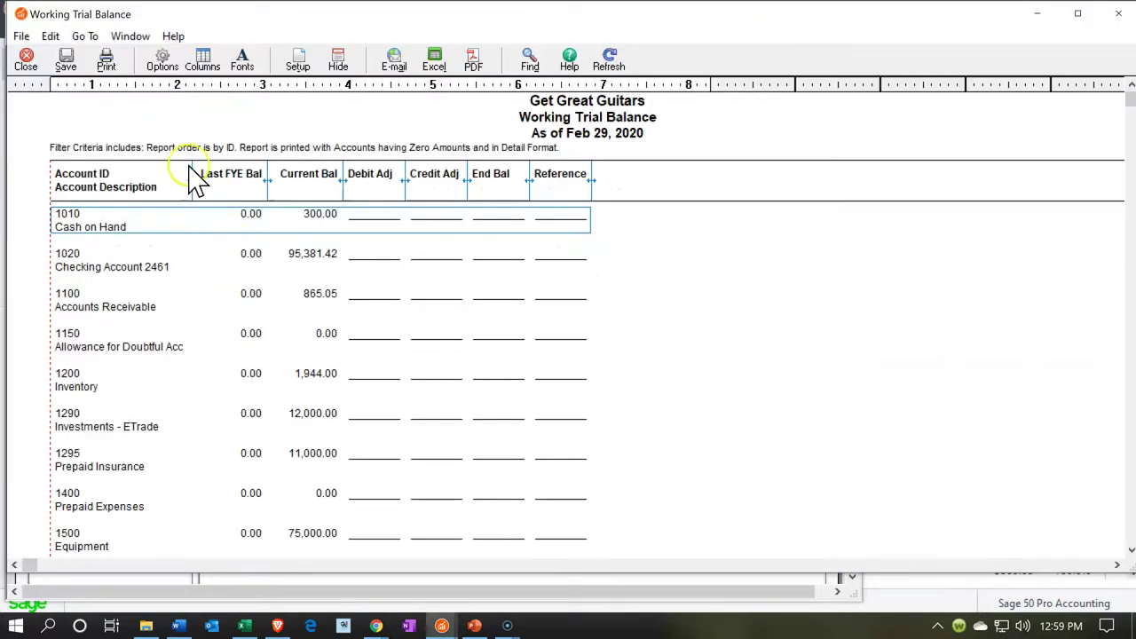
Step: Set the trial balance to the specific date Jan 31, 2020 and exclude accounts with zero amounts
left_click(163, 56)
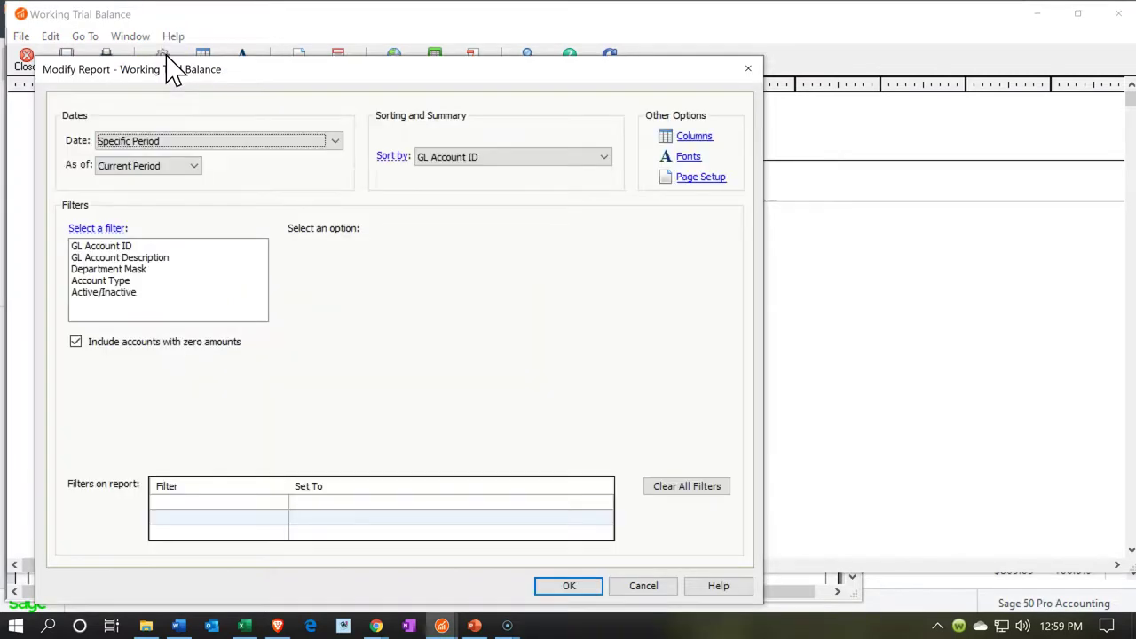
left_click(302, 142)
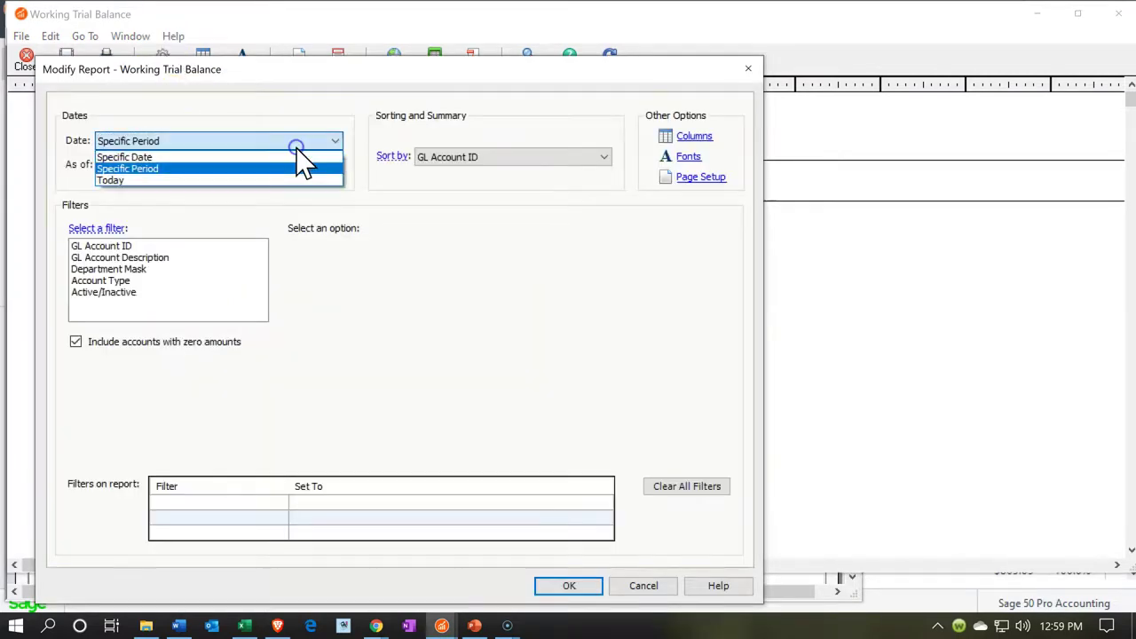
left_click(240, 157)
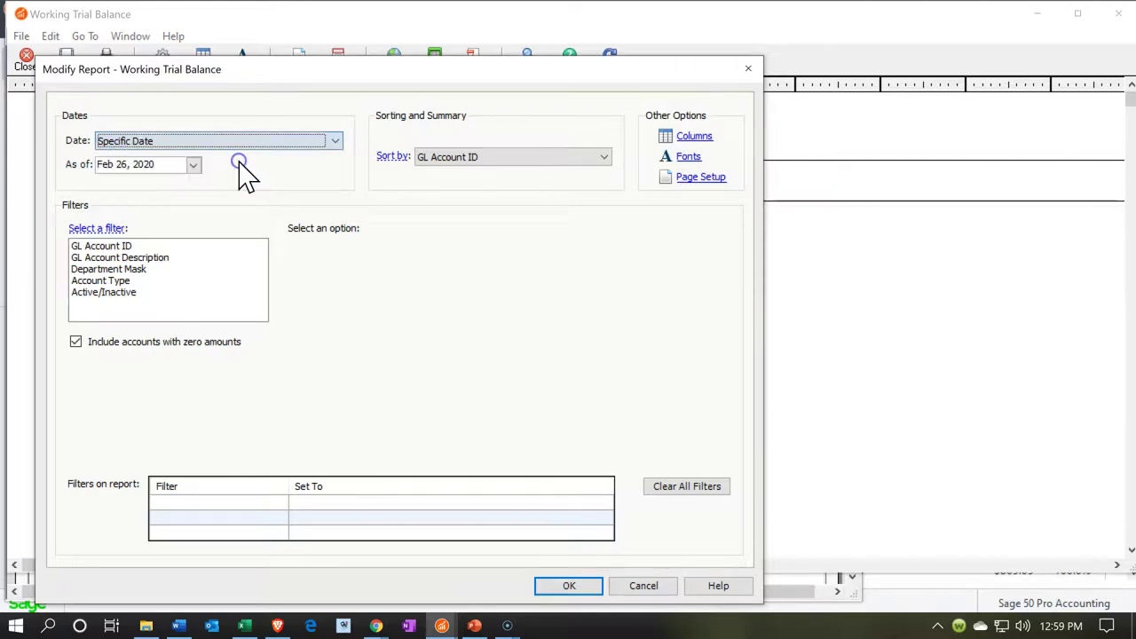
left_click(194, 164)
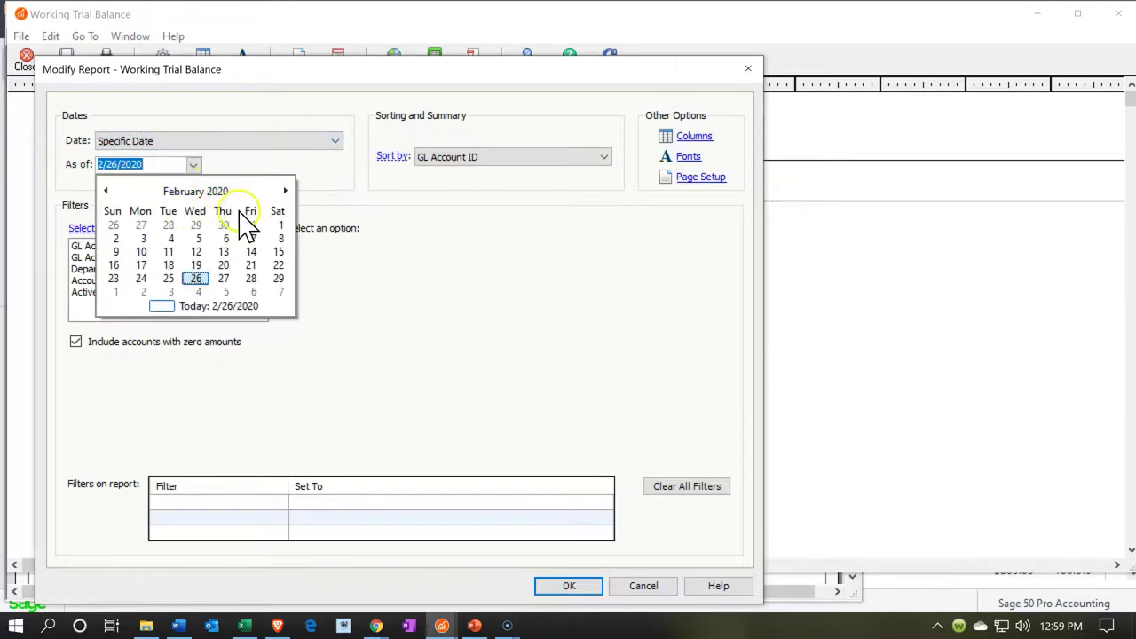
left_click(252, 225)
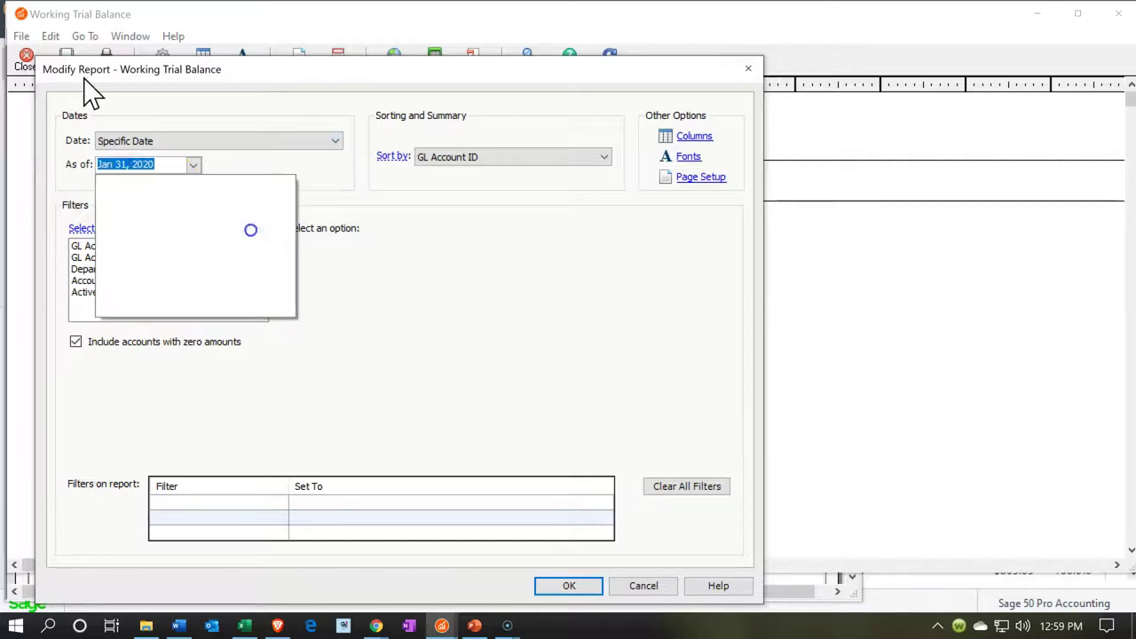
left_click(76, 342)
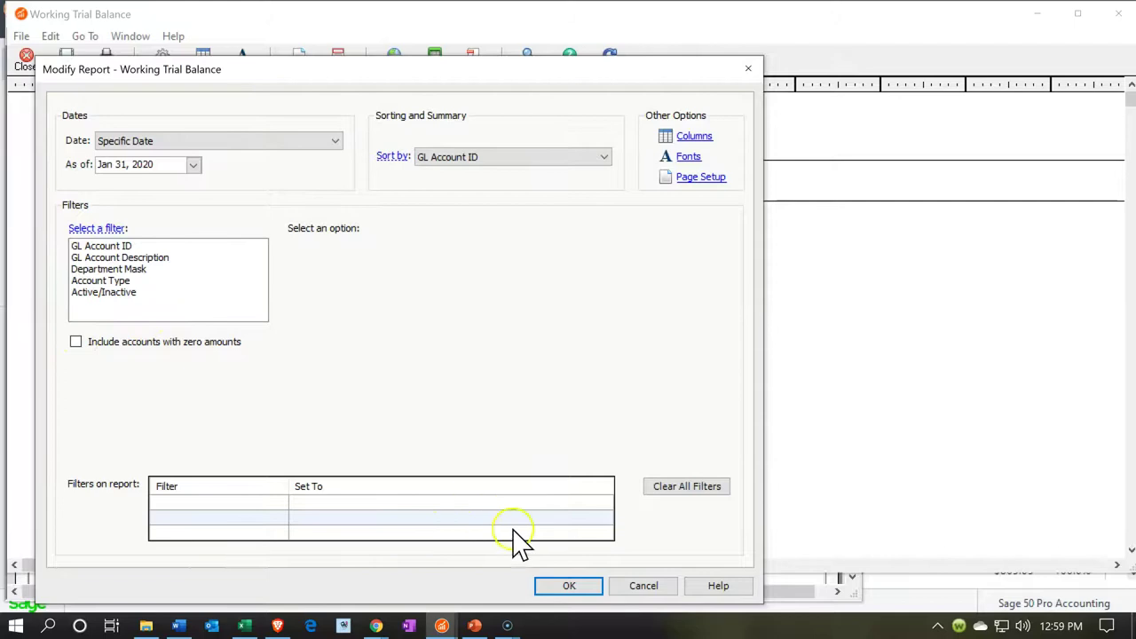
left_click(568, 585)
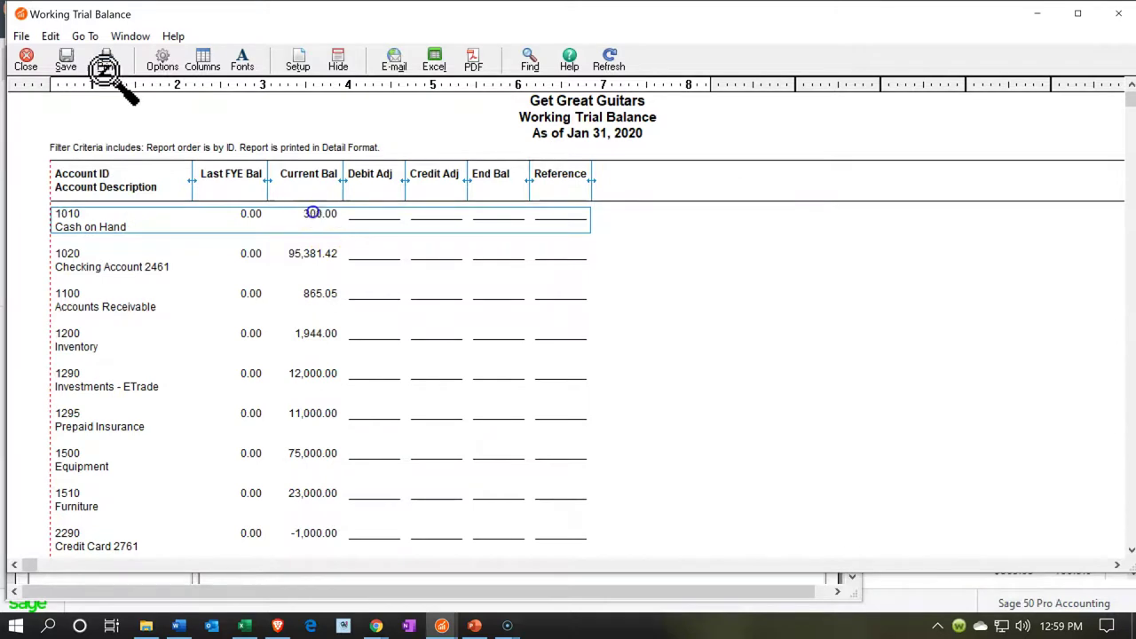
Step: Review the ledger transactions behind the Cash on Hand and Service Income balances, and close the trial balance
double_click(315, 216)
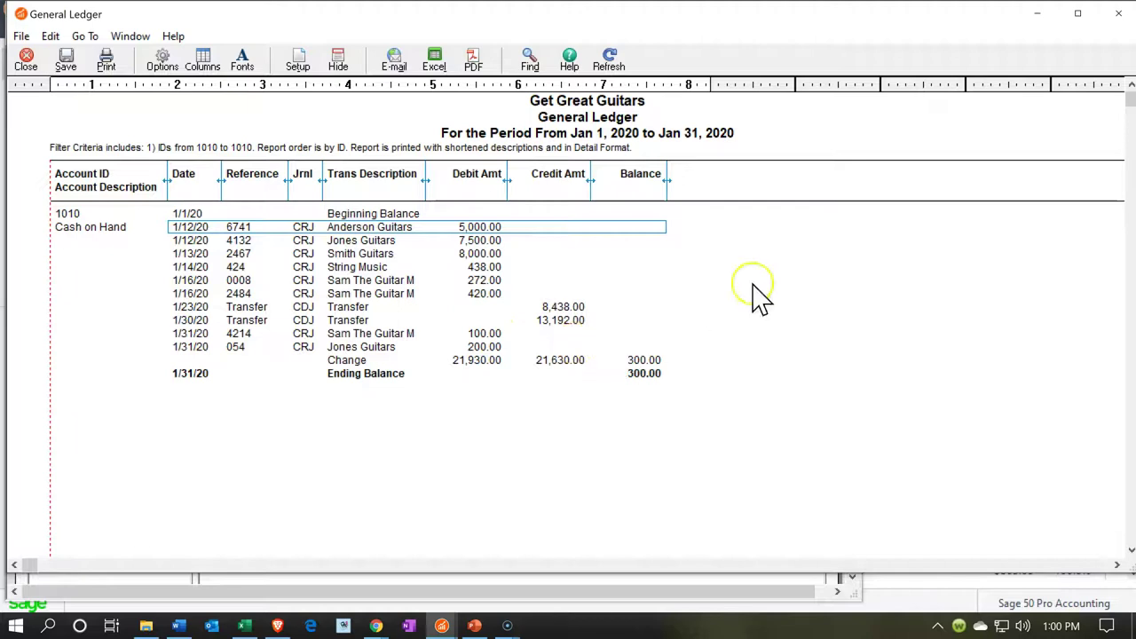
left_click(1118, 14)
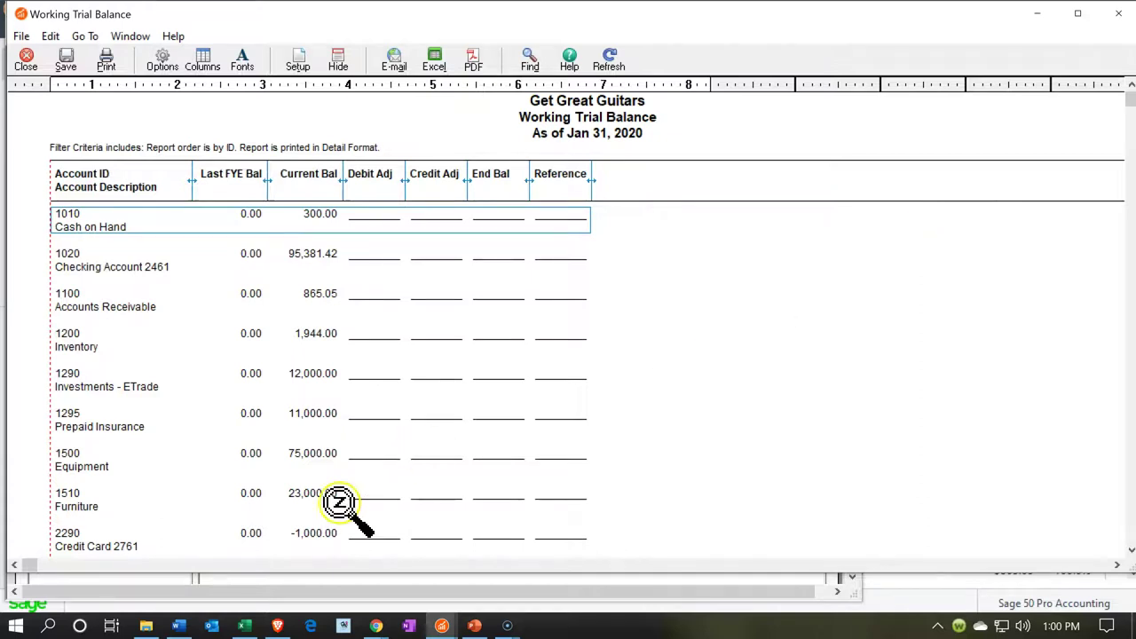
scroll(361, 493, "down", 8)
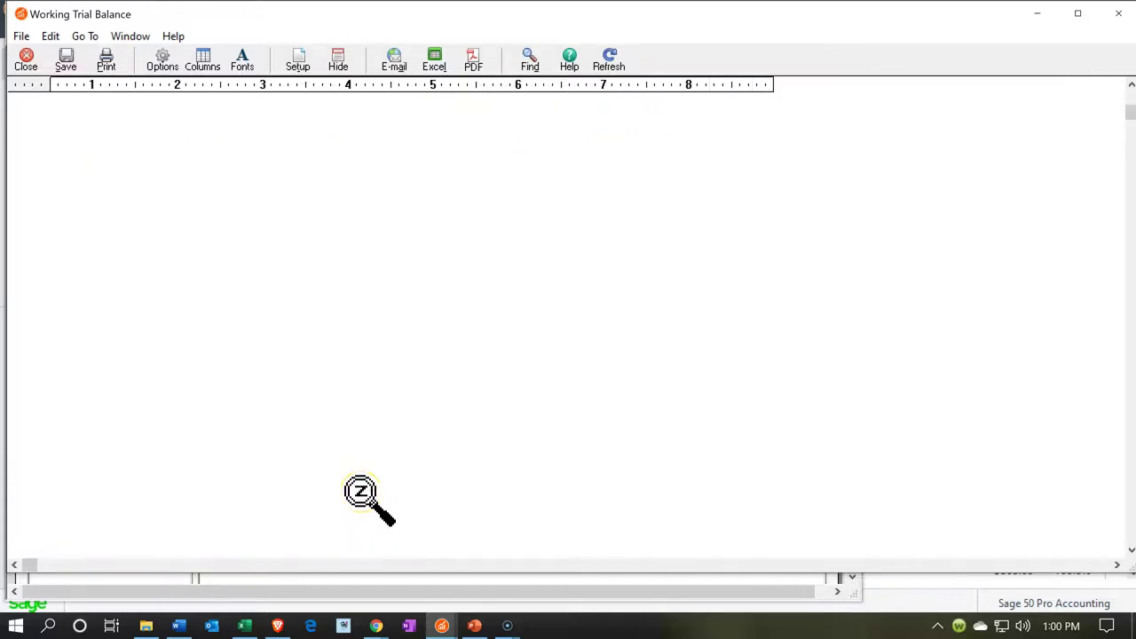
scroll(361, 493, "down", 2)
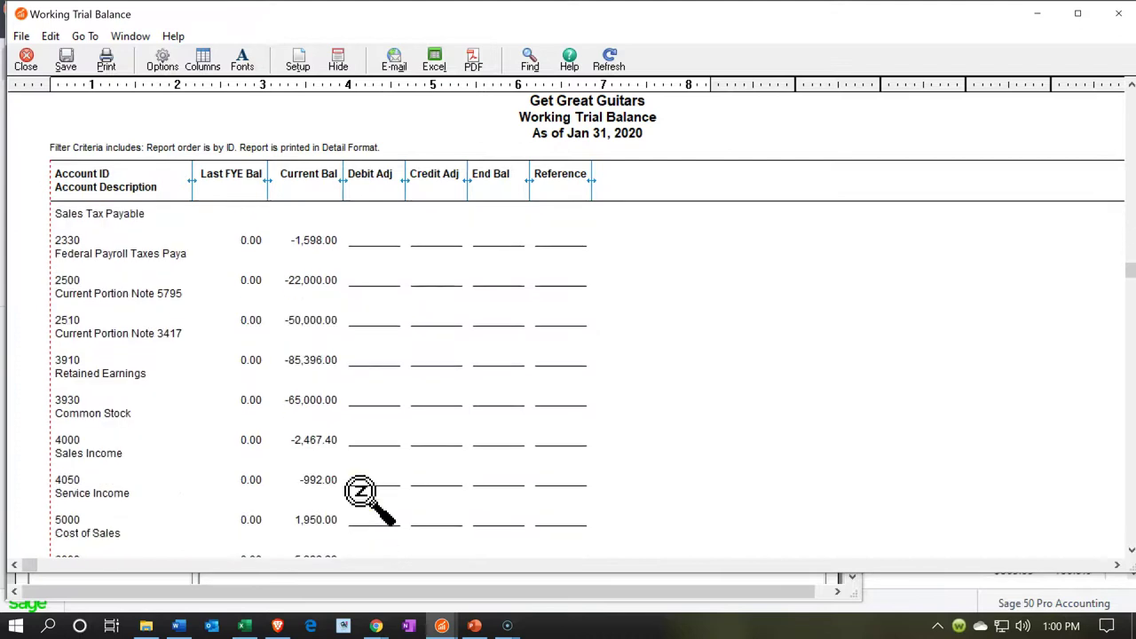
scroll(361, 494, "down", 8)
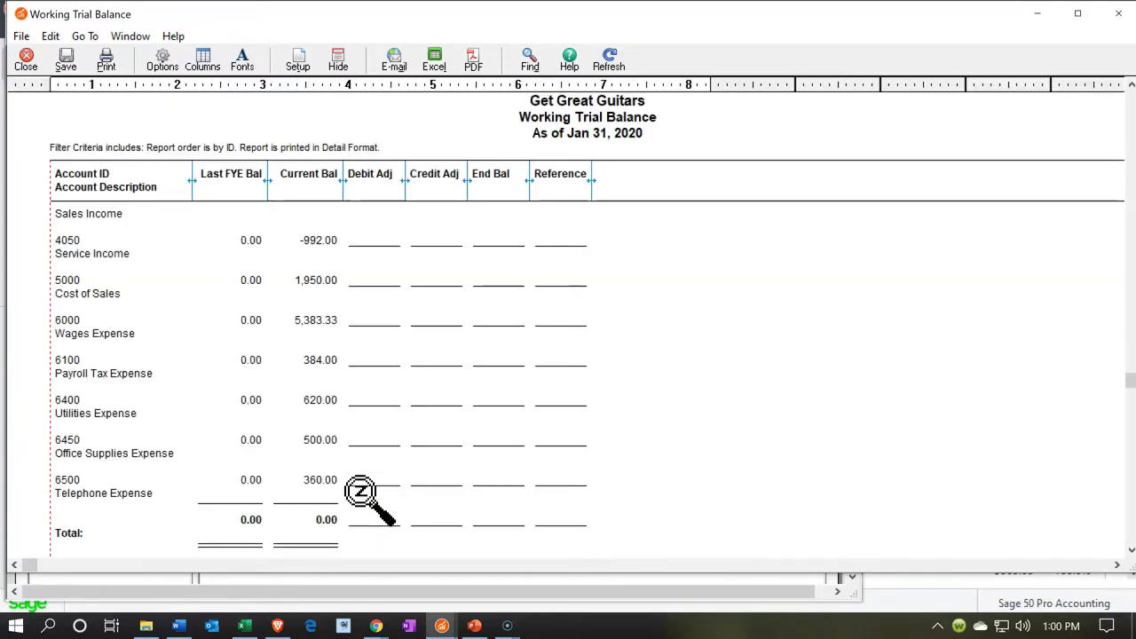
scroll(362, 494, "up", 2)
scroll(361, 494, "up", 1)
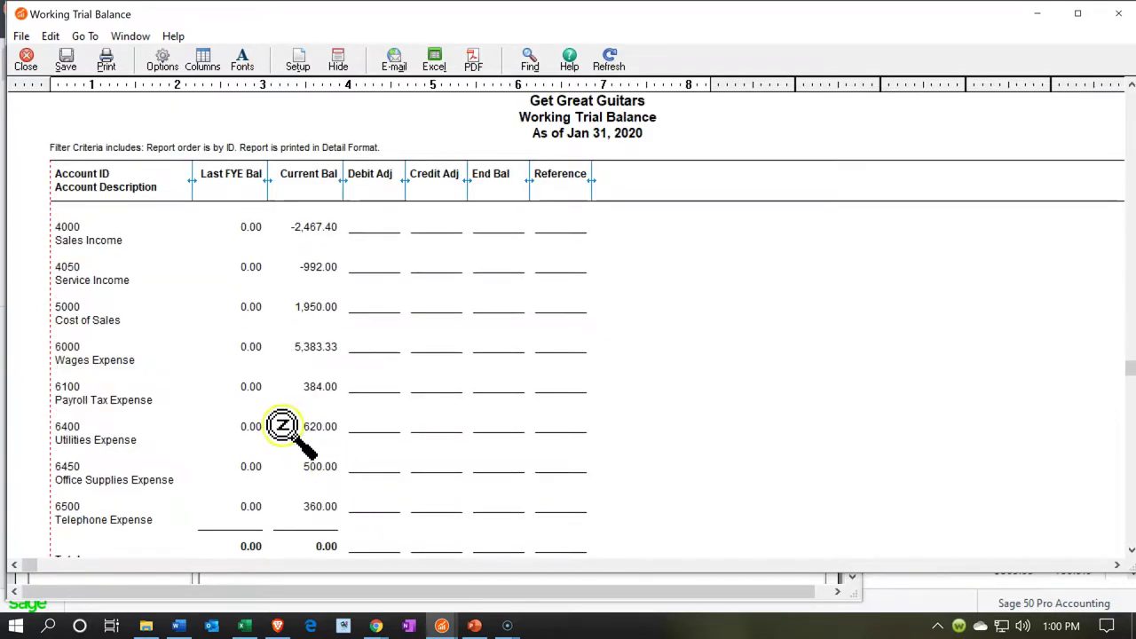
double_click(318, 269)
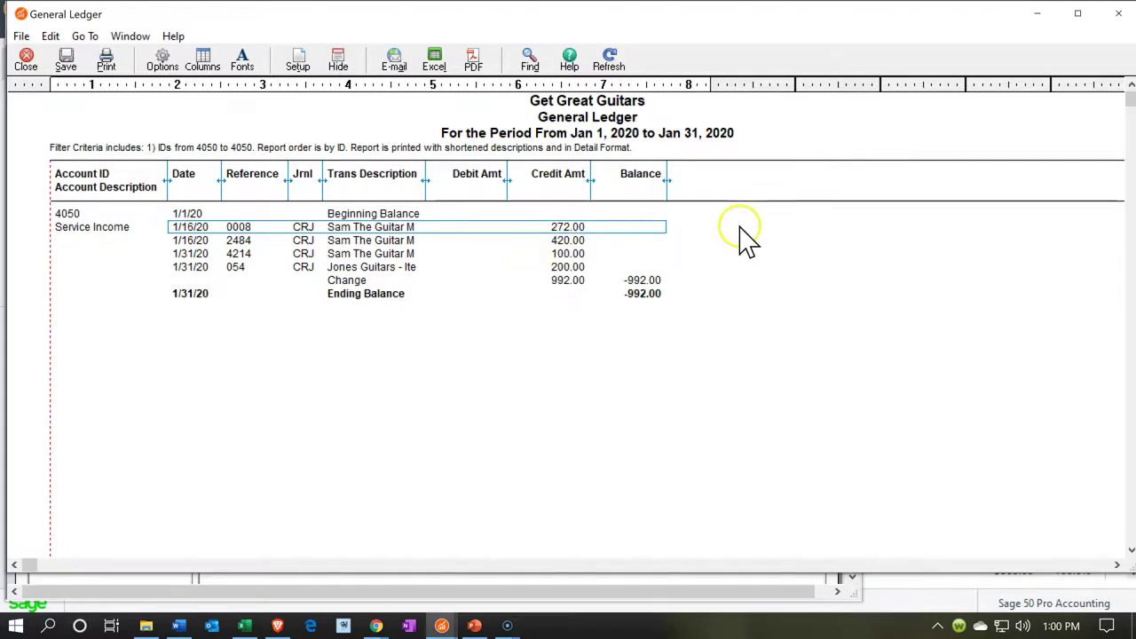
left_click(1118, 13)
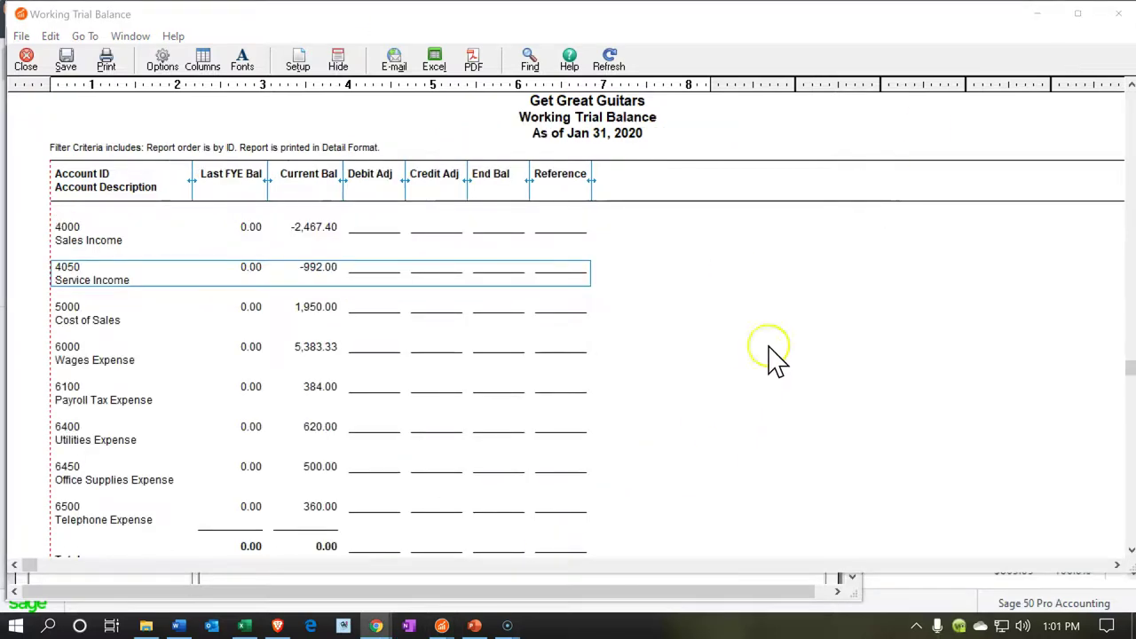
left_click(1117, 14)
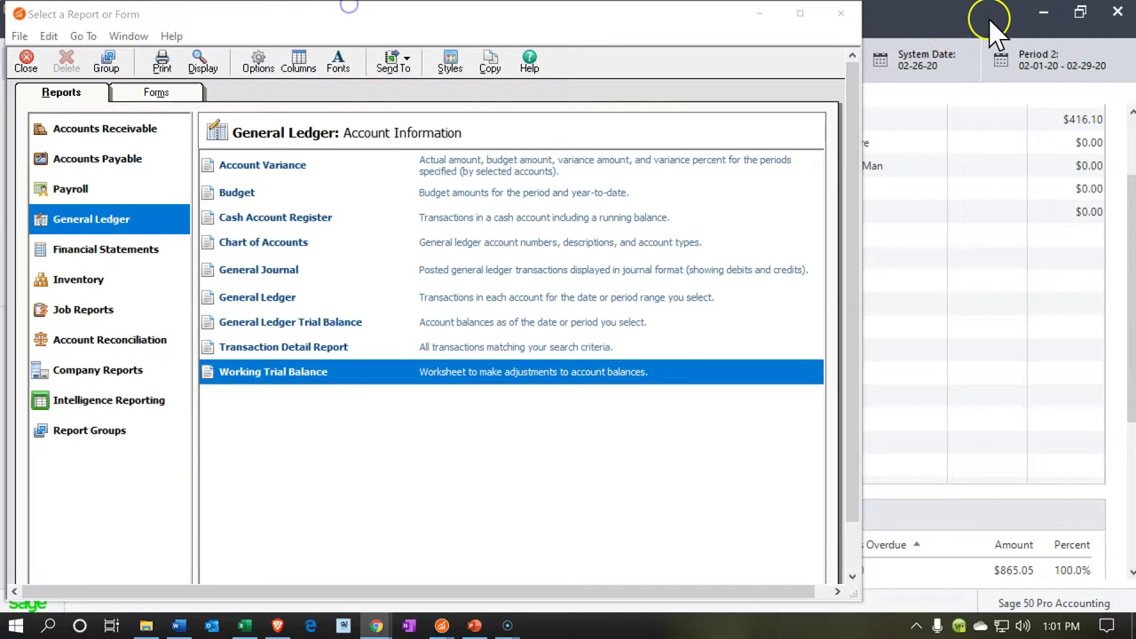
Step: Review the Job Ledger and Job Profitability Report for the revenue recorded on jobs 3005 and 4002
left_click(100, 317)
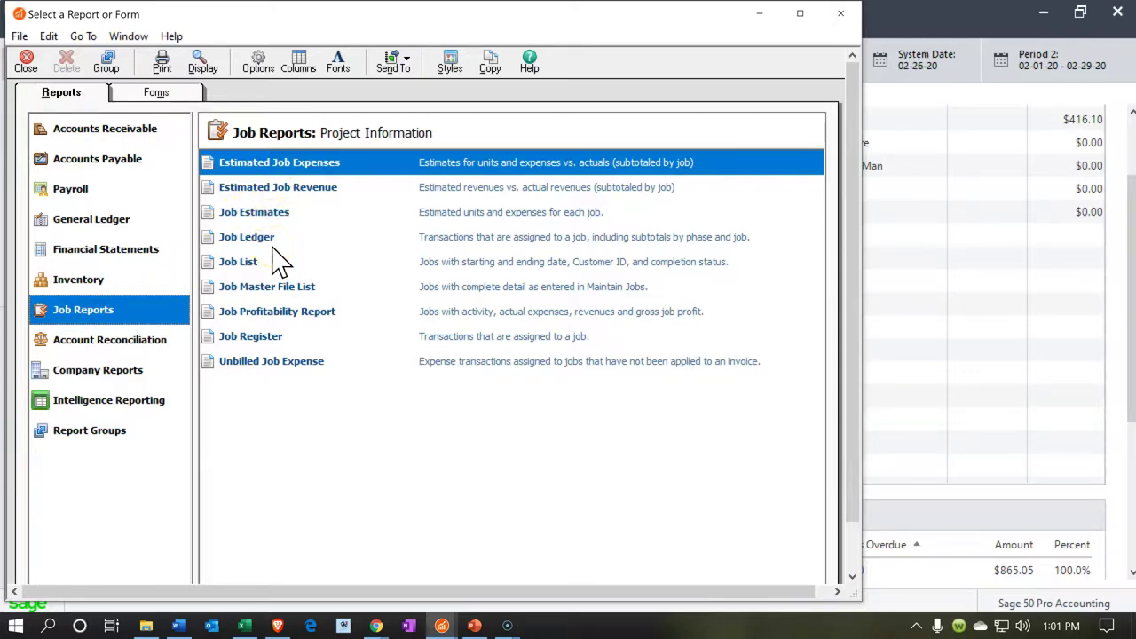
double_click(426, 243)
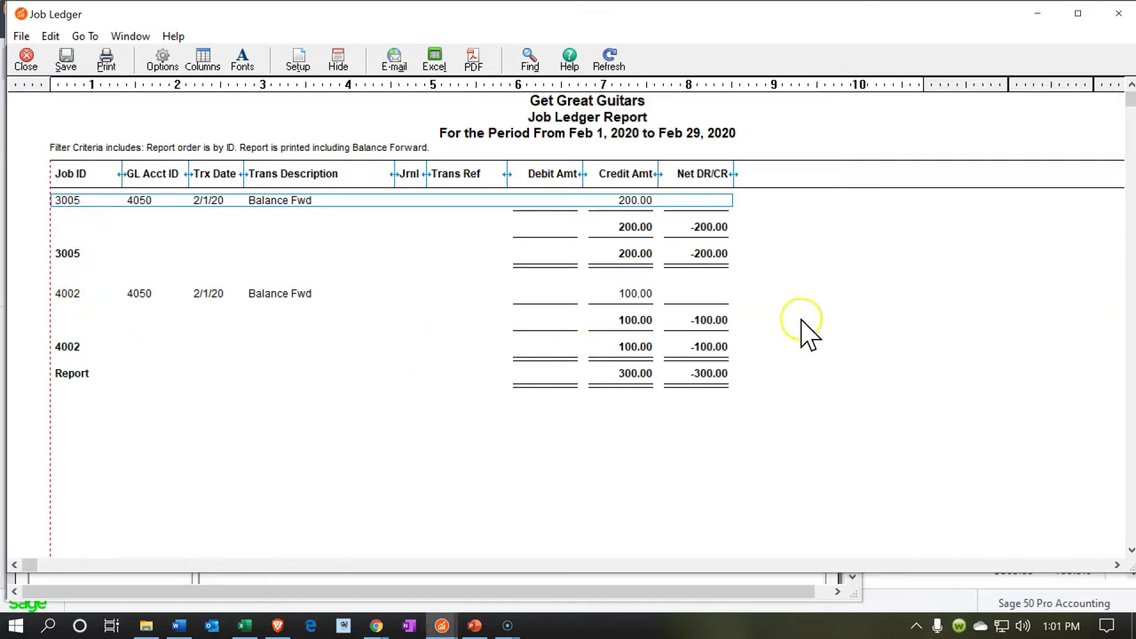
left_click(1119, 12)
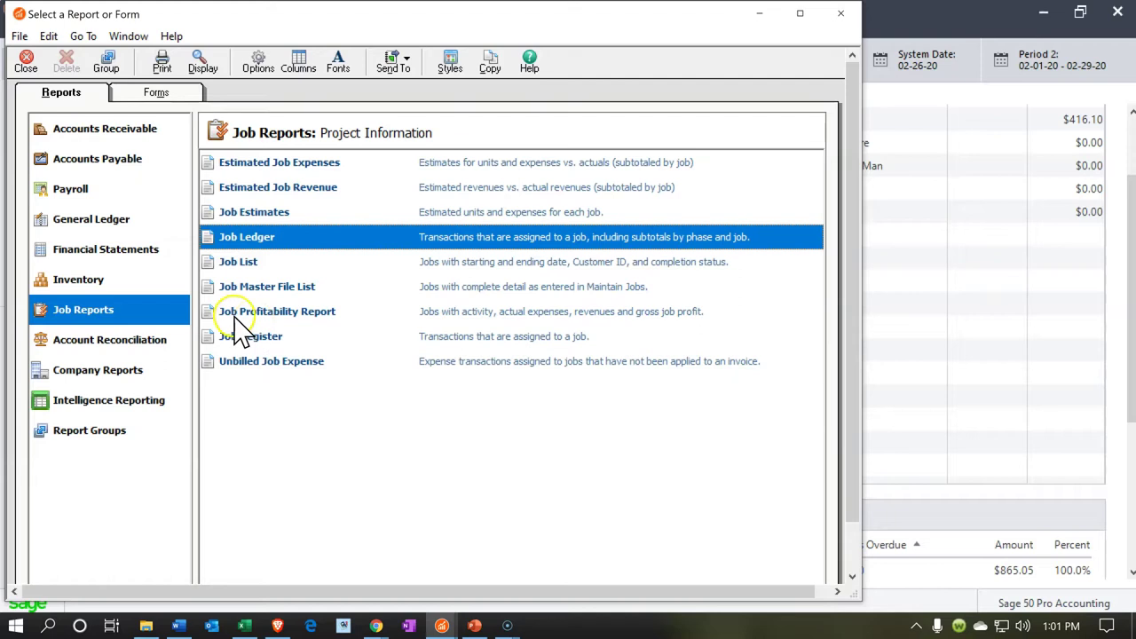
double_click(229, 309)
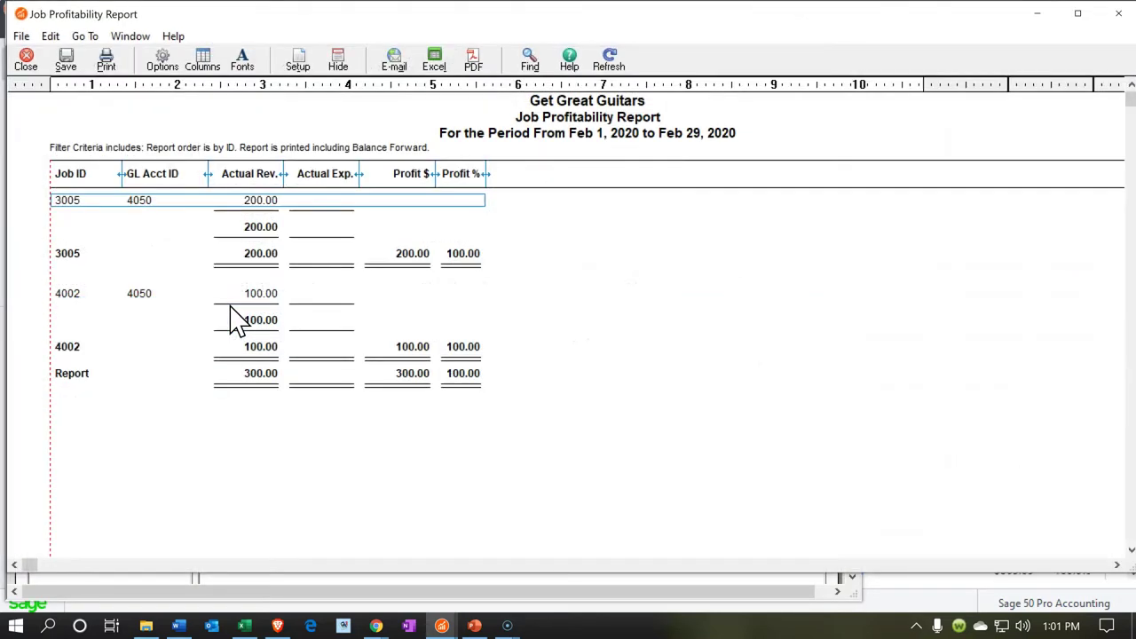
left_click(210, 348)
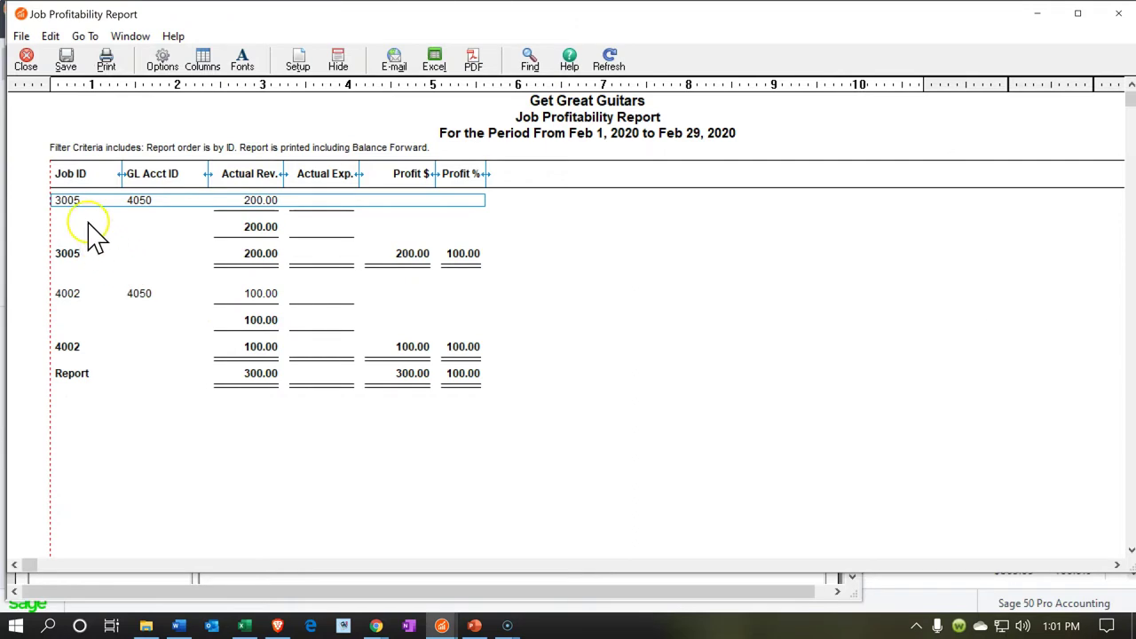